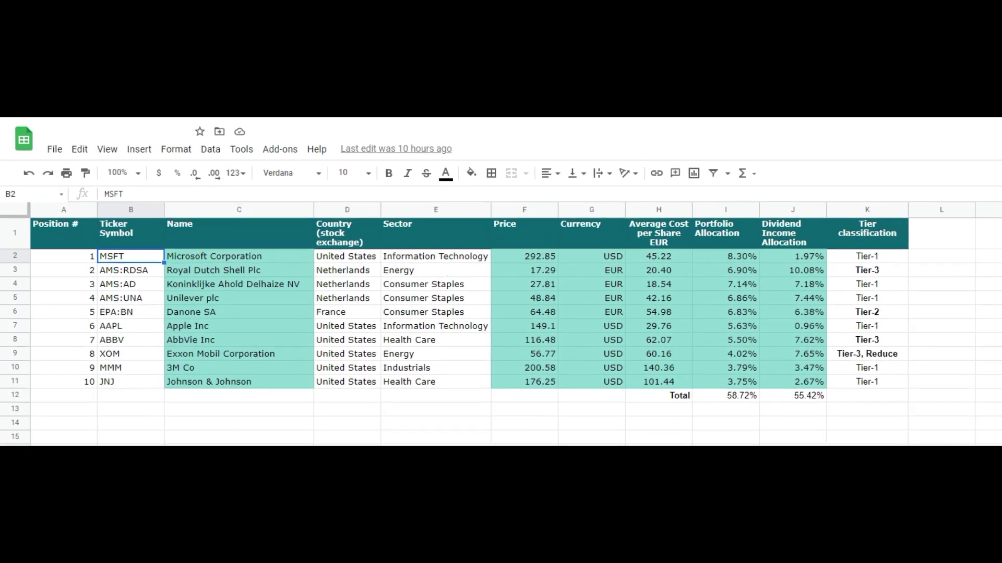
Review the portfolio allocations of the ten positions and the company names from Microsoft down to AbbVie
drag(568, 247, 574, 374)
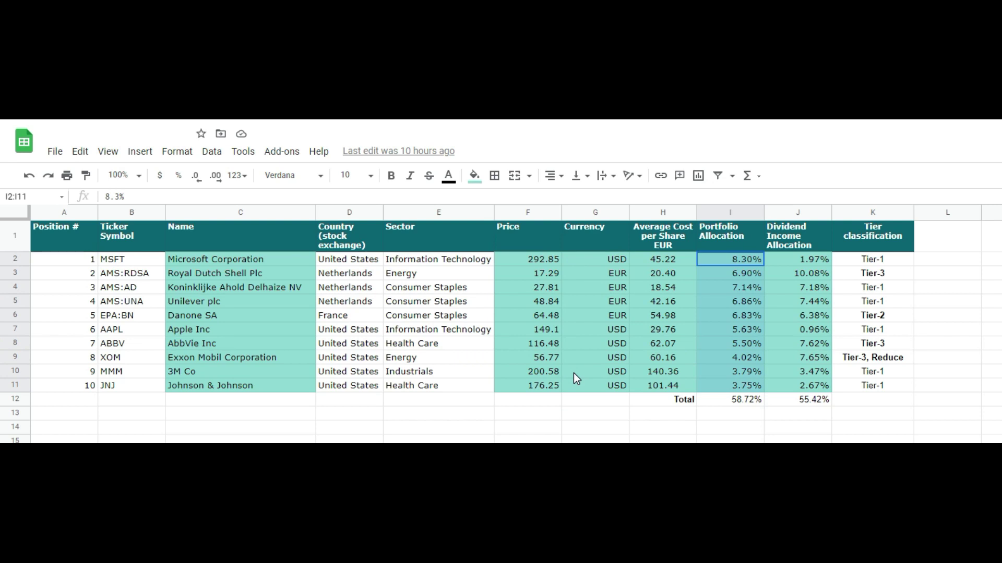
click(571, 250)
click(80, 247)
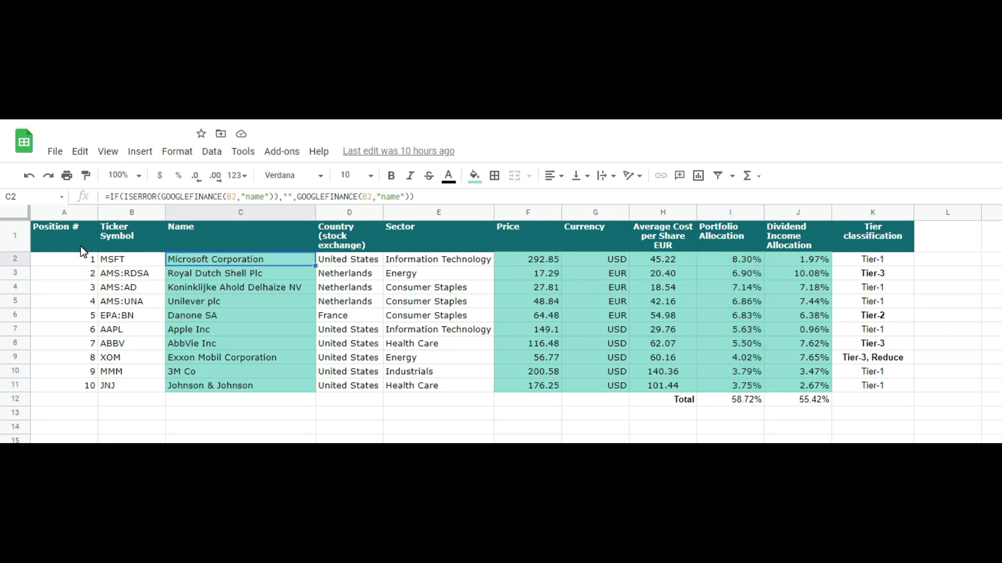
click(91, 285)
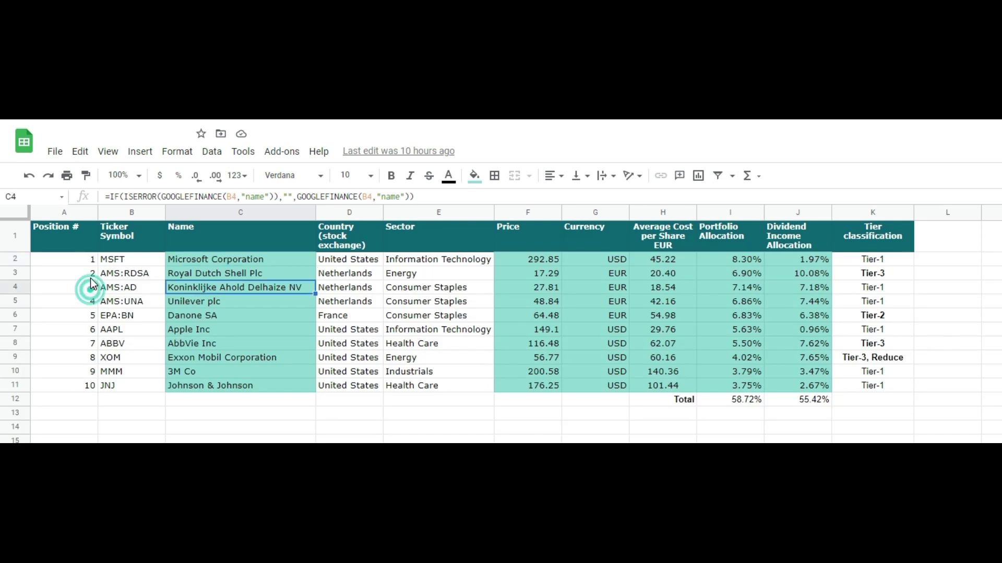
click(85, 272)
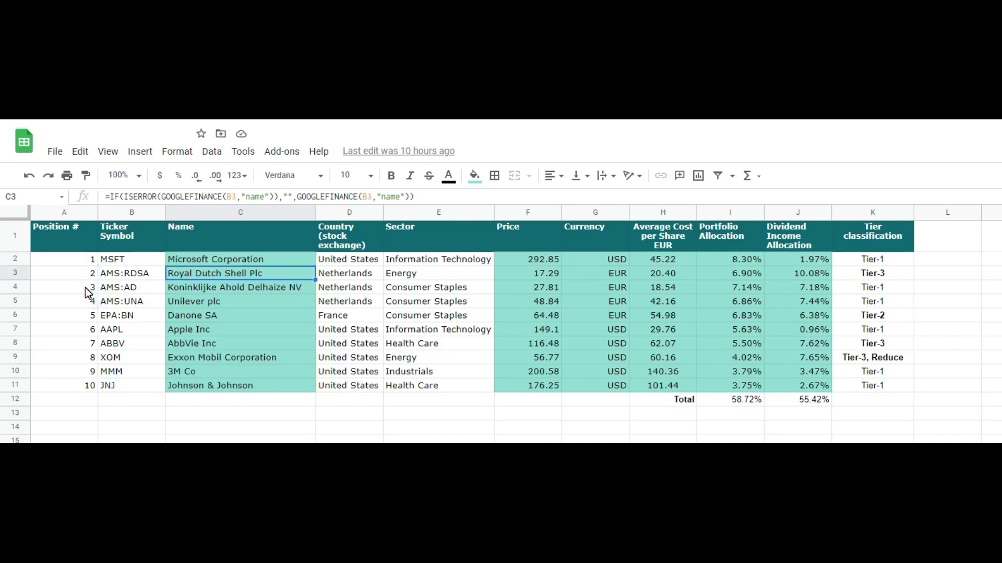
click(73, 302)
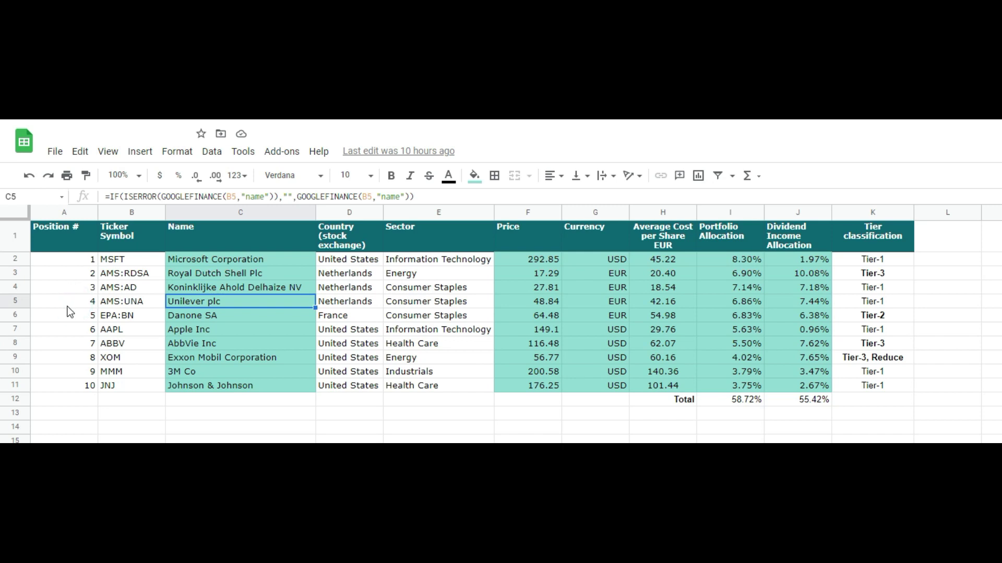
click(70, 314)
click(58, 329)
click(57, 343)
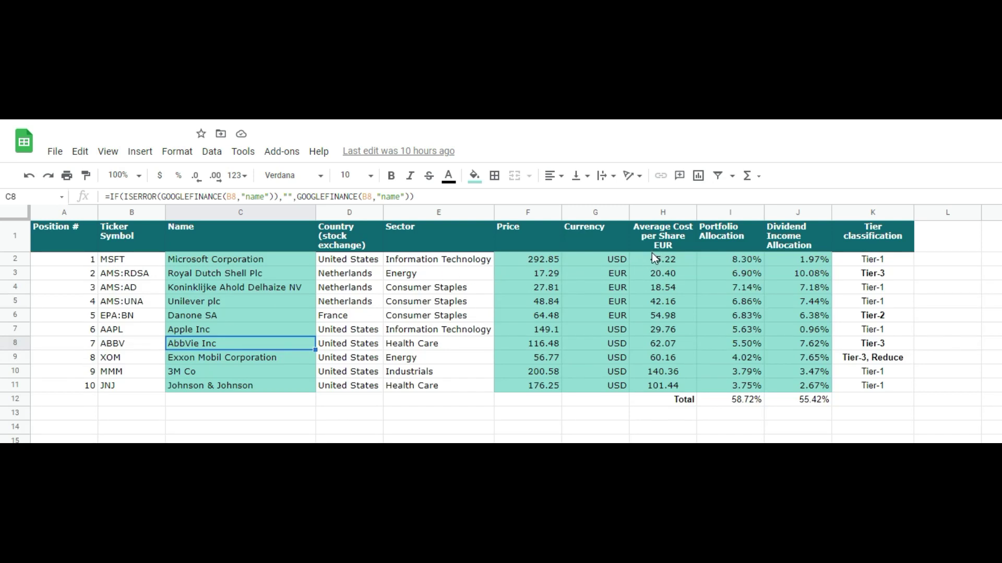
Examine the dividend income allocations of Royal Dutch Shell and Ahold Delhaize and the tier classifications of all ten positions
click(653, 273)
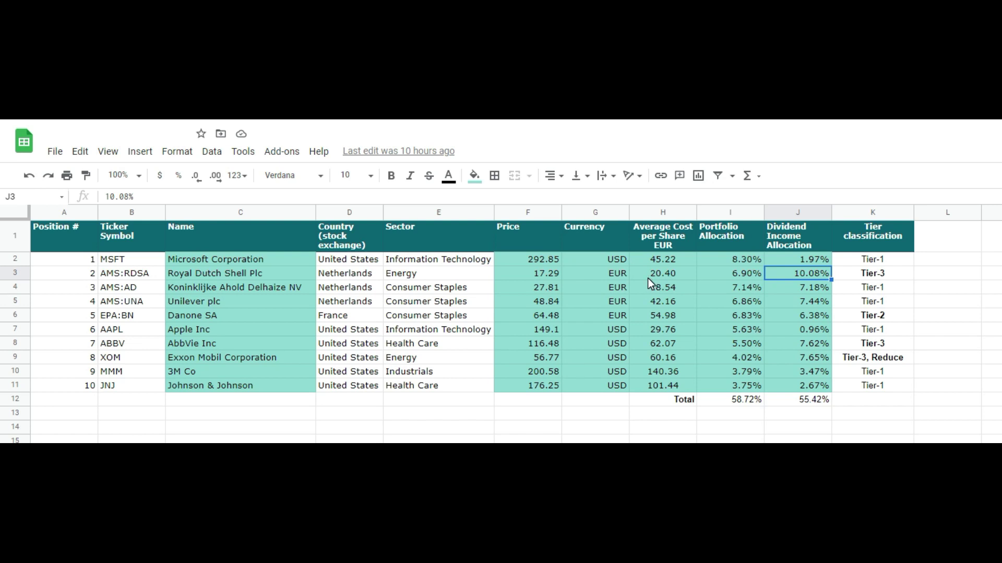
click(641, 285)
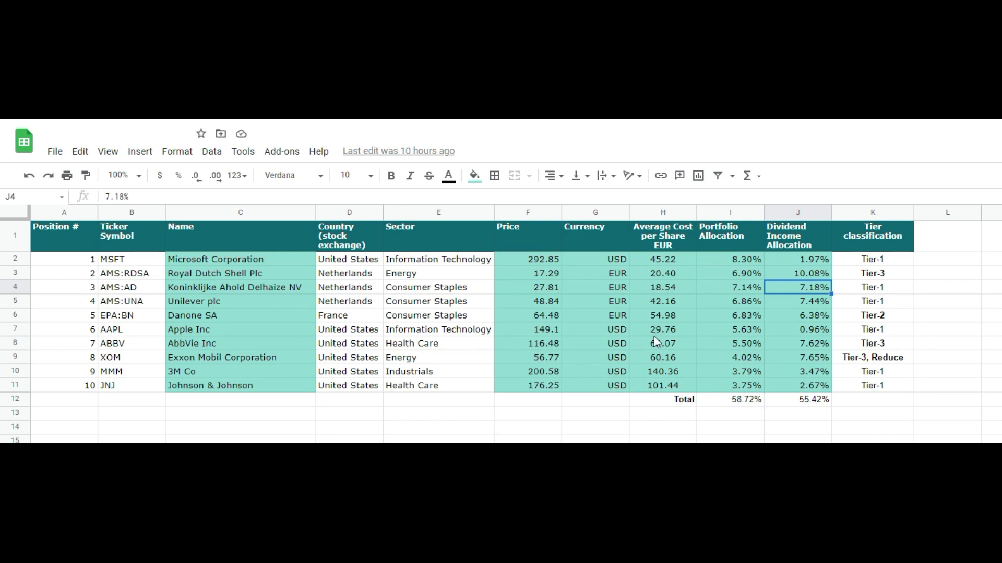
click(730, 261)
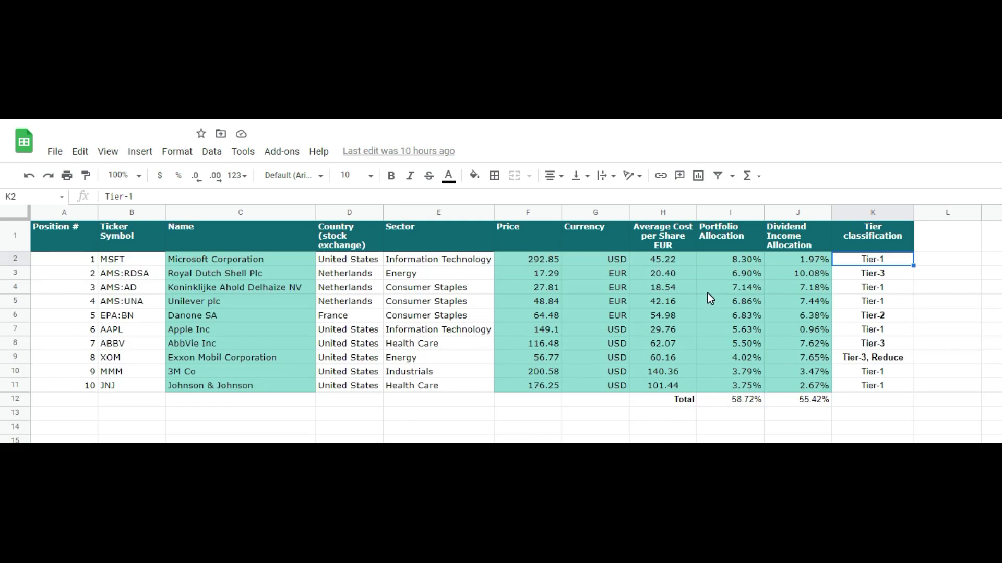
key(Down)
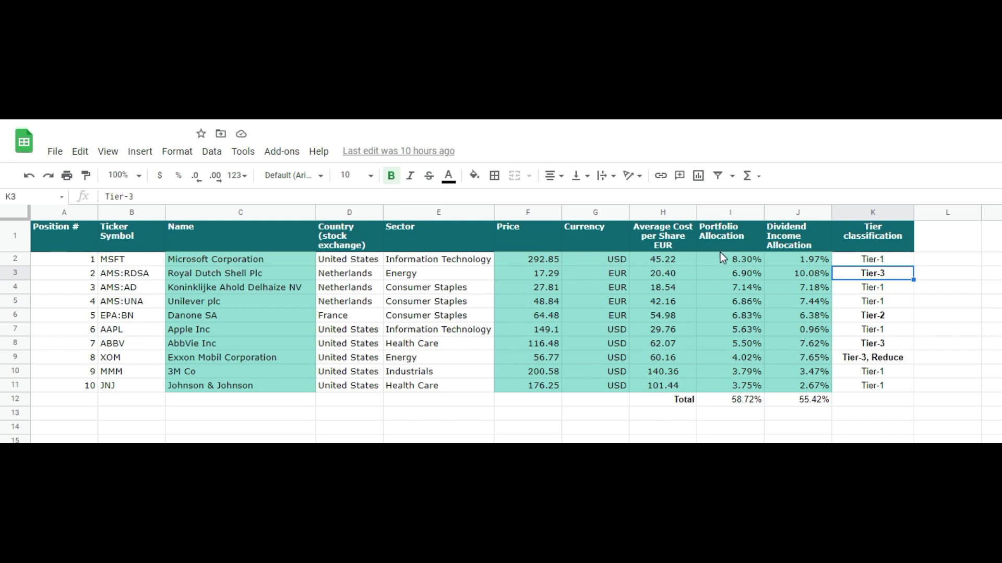
key(Up)
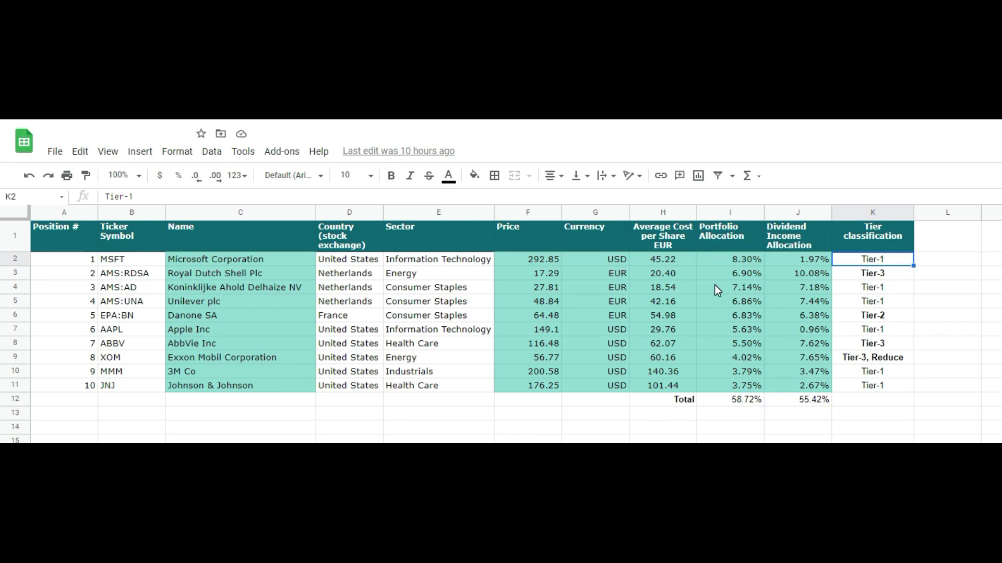
key(Down)
key(Down)
key(Down)
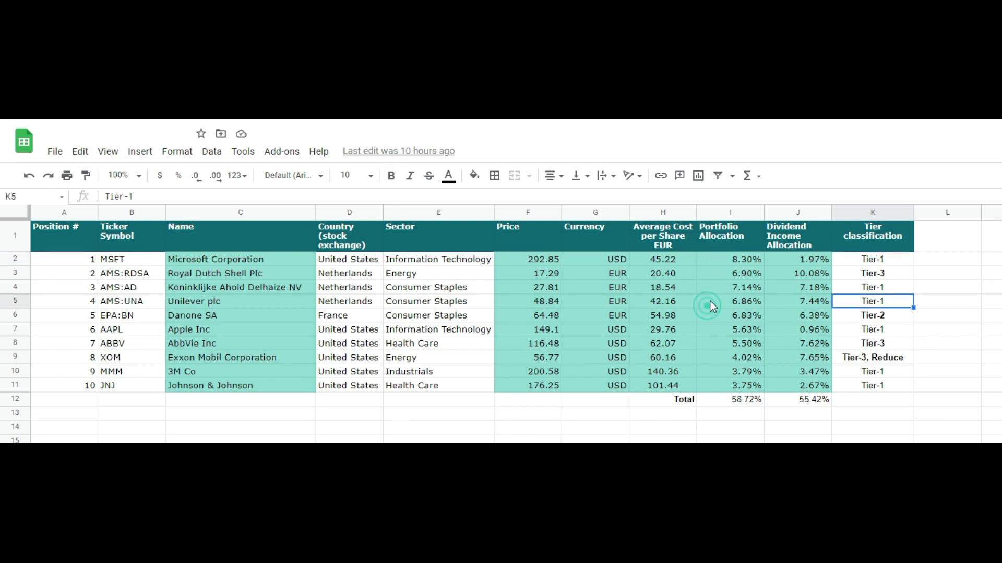
key(Down)
key(Down)
key(Down)
key(Down)
key(Down)
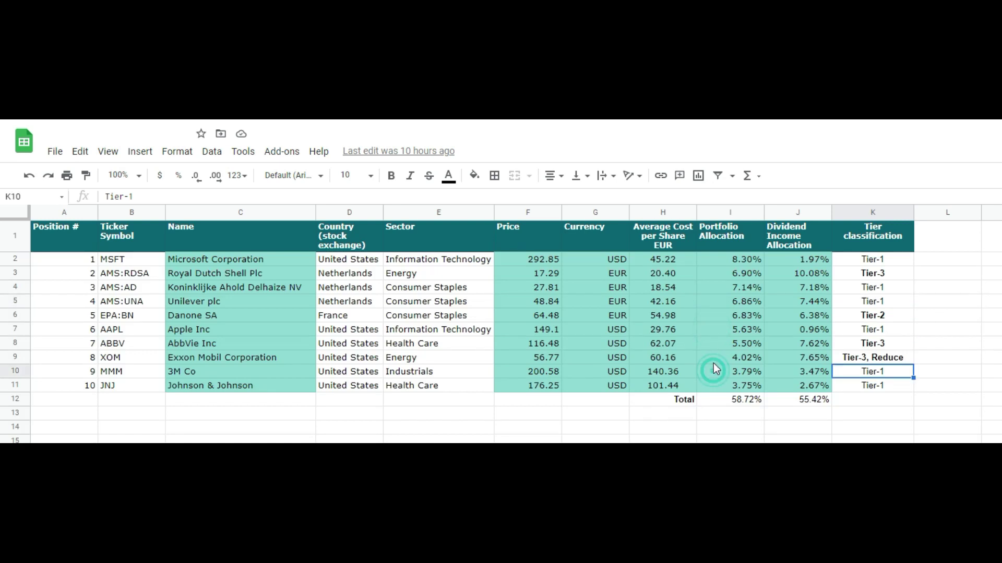
key(Down)
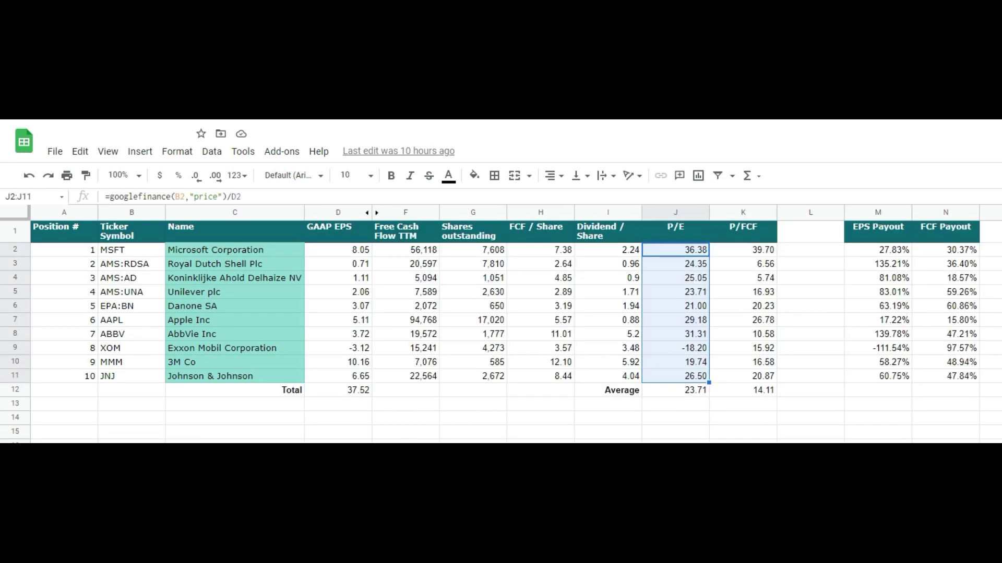
Examine the P/E column with its average and the P/FCF ratios of the ten positions
click(676, 376)
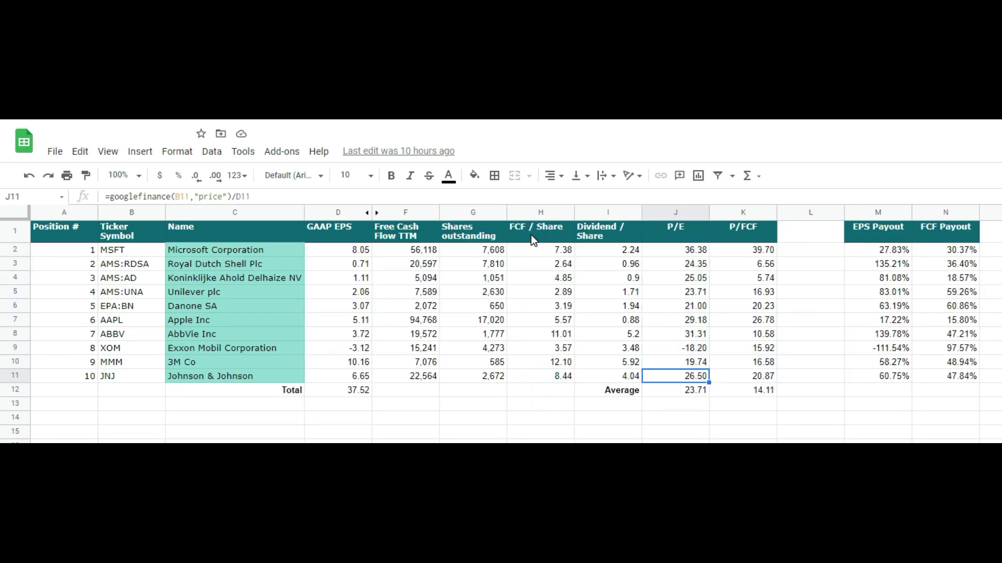
drag(530, 239, 537, 378)
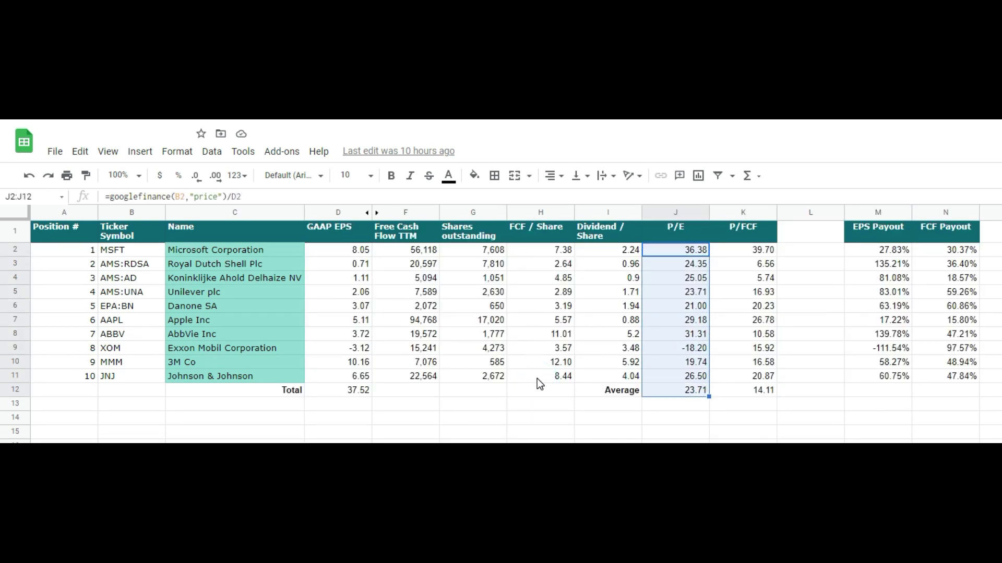
click(540, 245)
drag(599, 239, 586, 372)
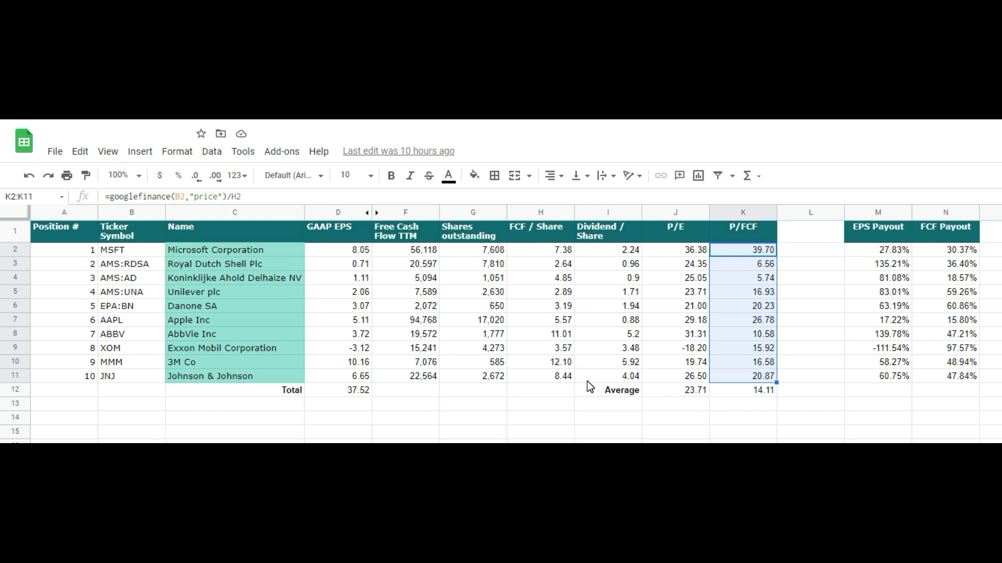
click(586, 256)
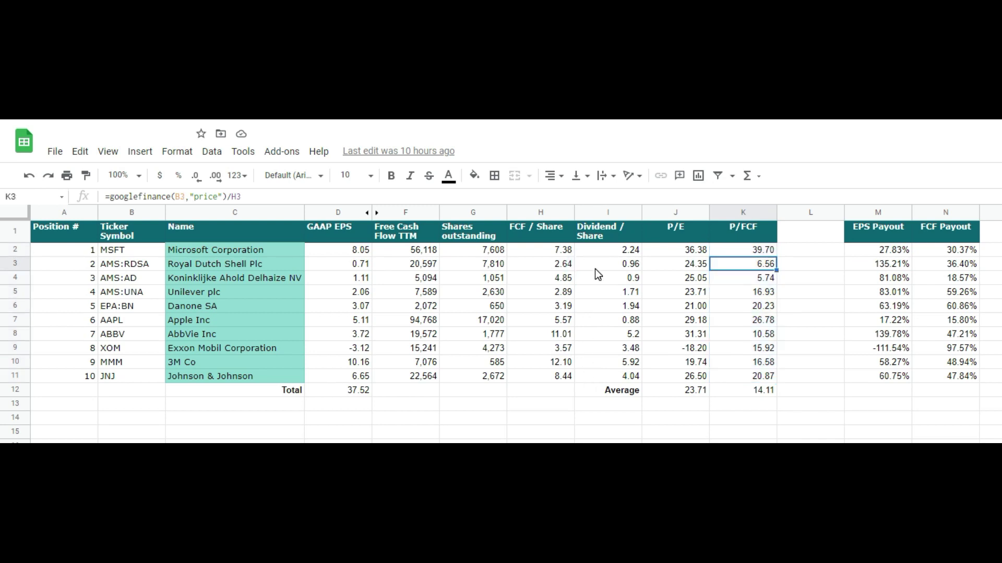
click(595, 270)
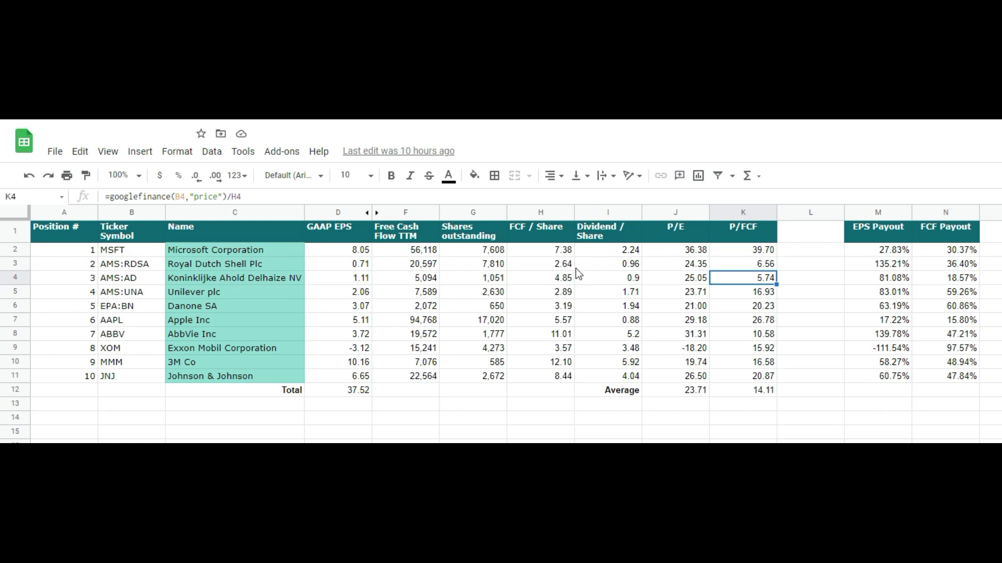
Compare the P/E and P/FCF ratios of Ahold Delhaize and Royal Dutch Shell
drag(543, 265, 589, 265)
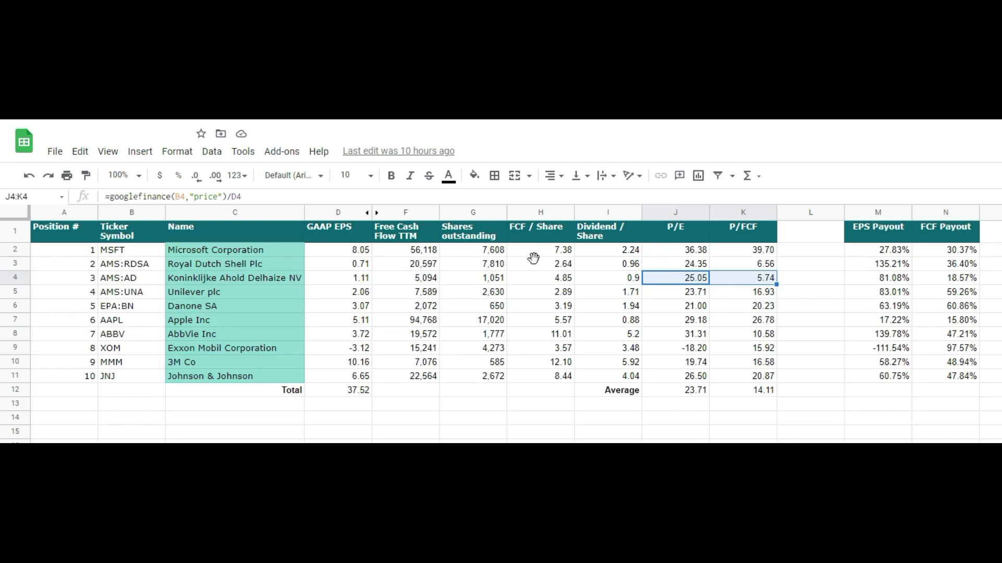
drag(533, 259, 568, 262)
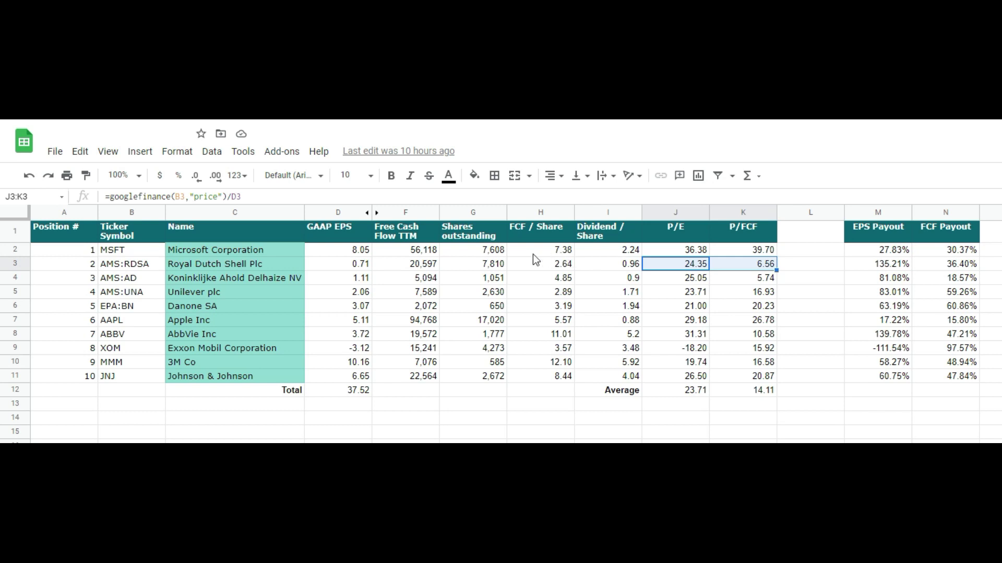
click(532, 277)
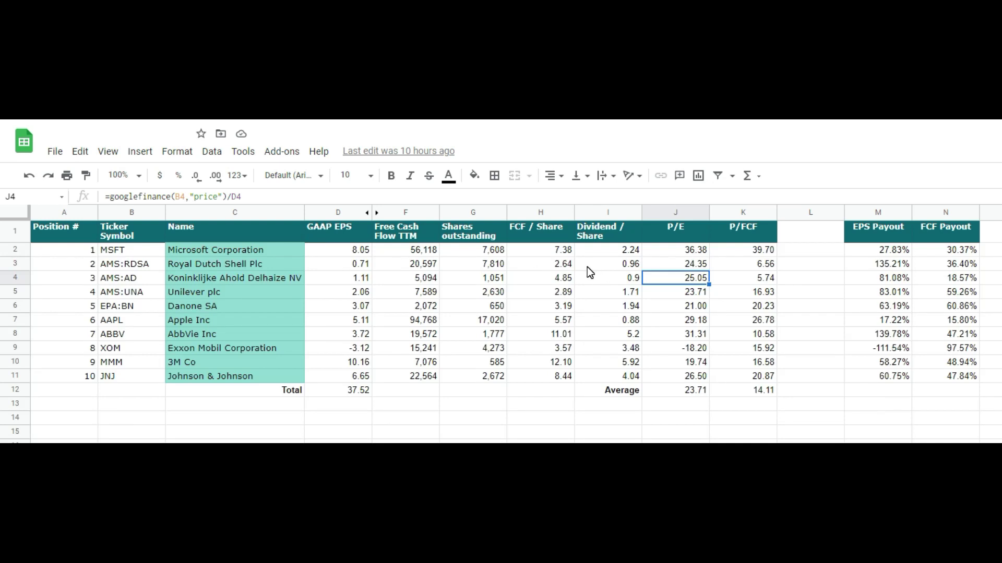
key(Right)
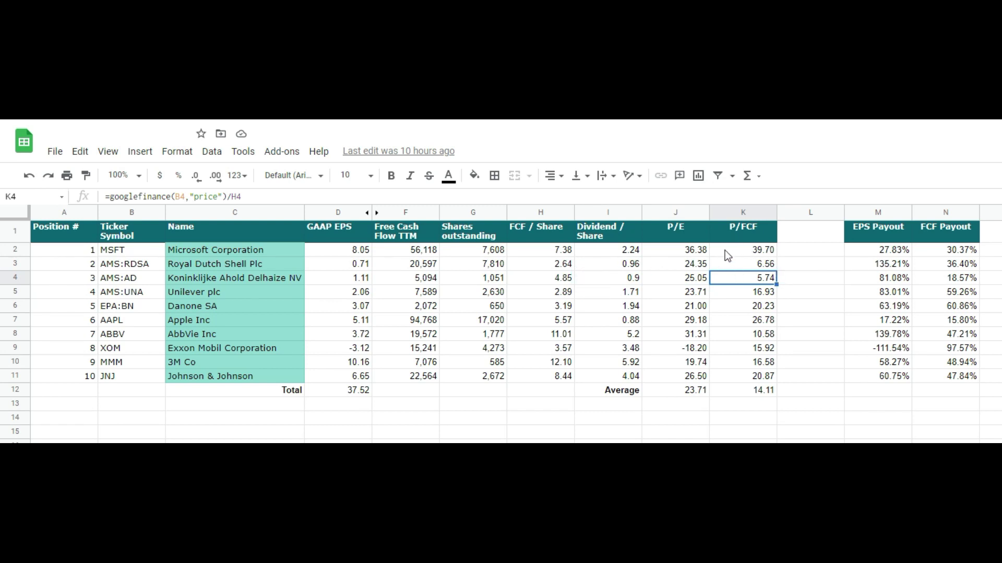
Examine the EPS payouts of Royal Dutch Shell and Ahold Delhaize and the values in the FCF Payout column
key(Right)
key(Right)
key(Up)
key(shift+Down)
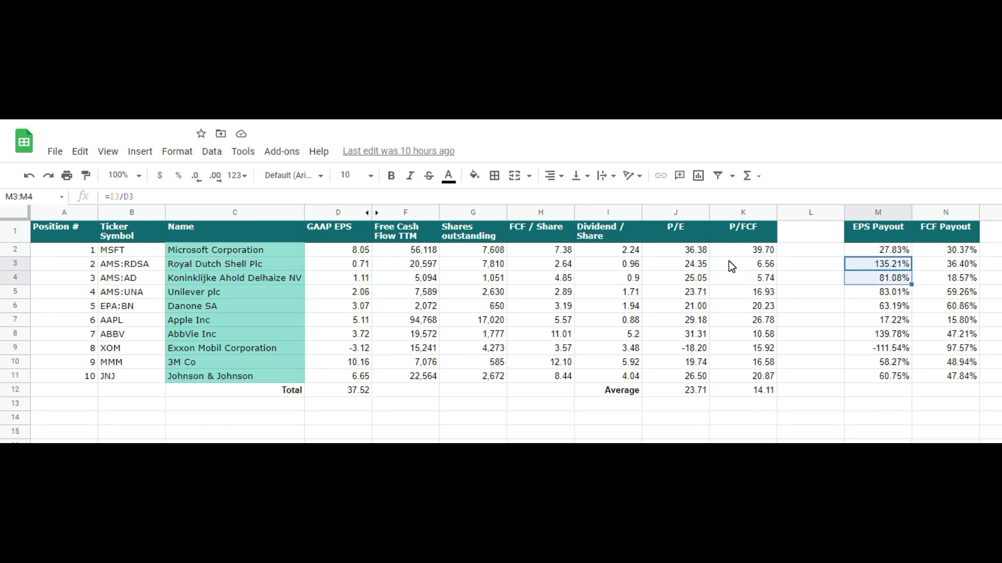
click(788, 241)
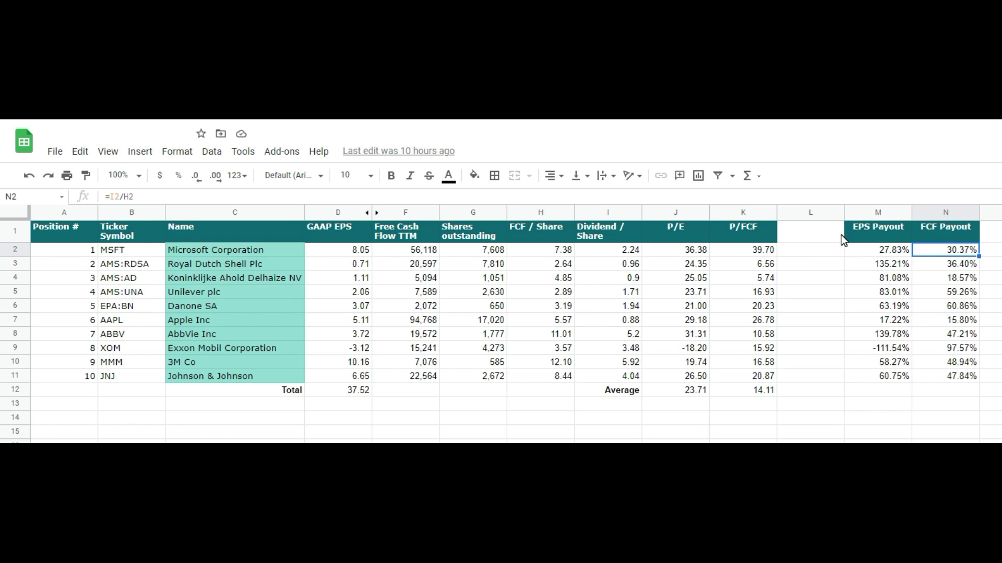
click(794, 344)
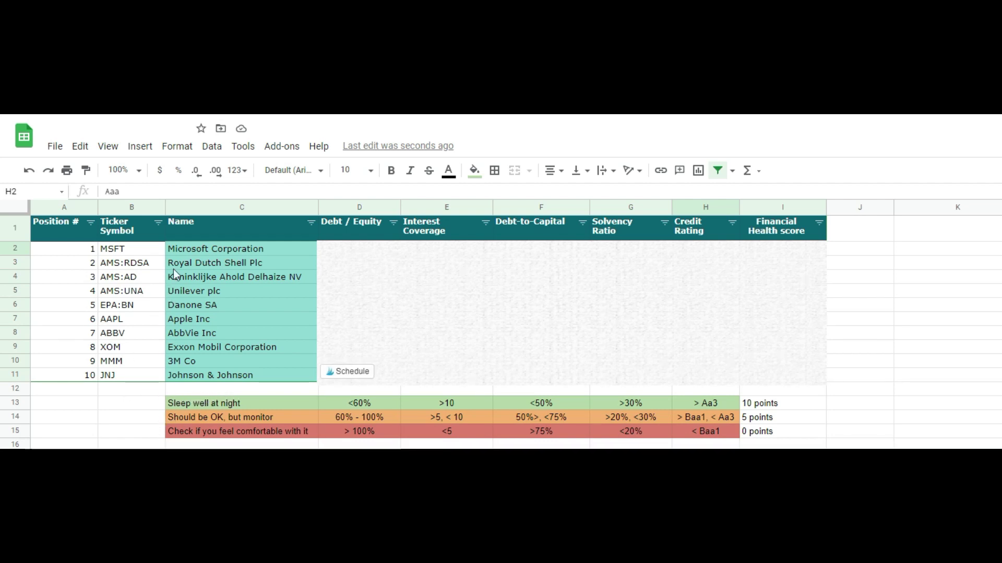
Go through the financial health thresholds in the red "Check if you feel comfortable with it" row, from Debt / Equity to Credit Rating
click(217, 431)
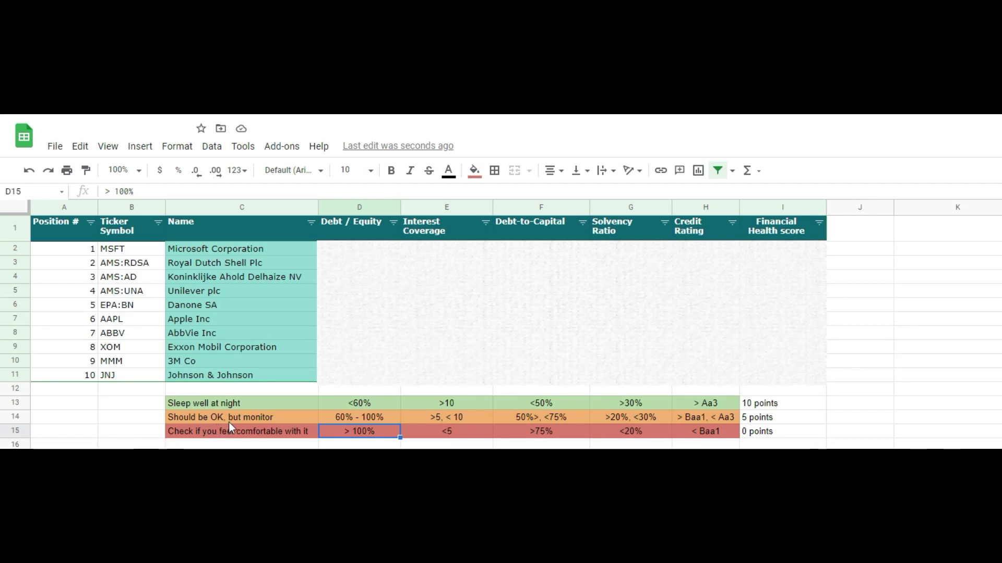
key(Right)
key(Right)
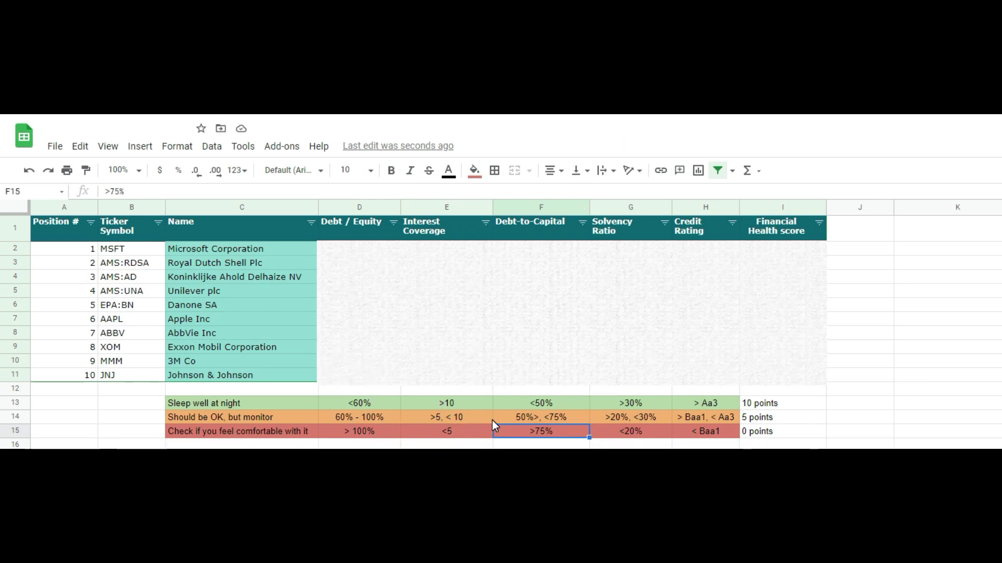
key(Right)
key(Right)
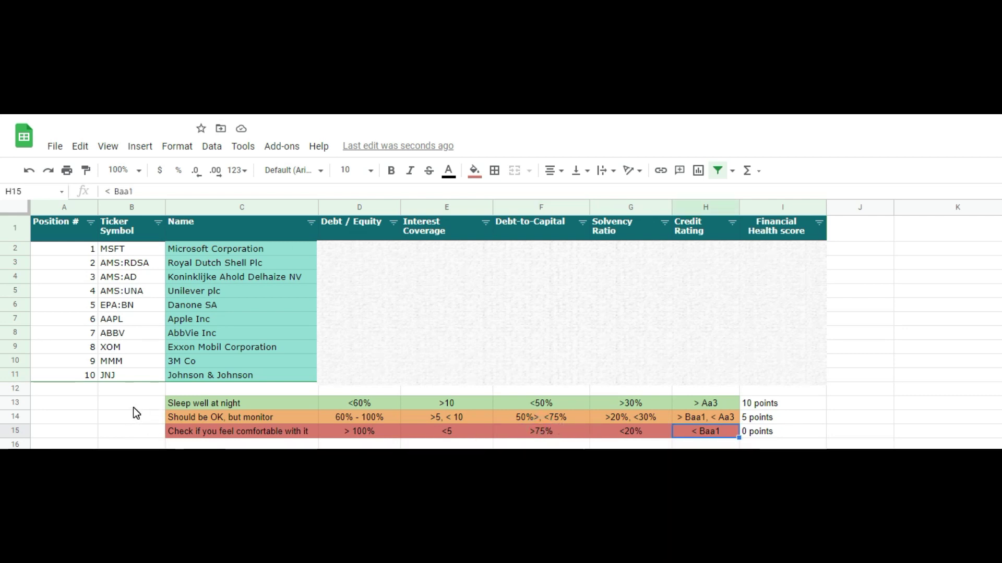
Look at the orange "Should be OK, but monitor" threshold row, ending on its Debt / Equity range
key(Up)
key(Left)
key(Left)
key(Left)
key(Left)
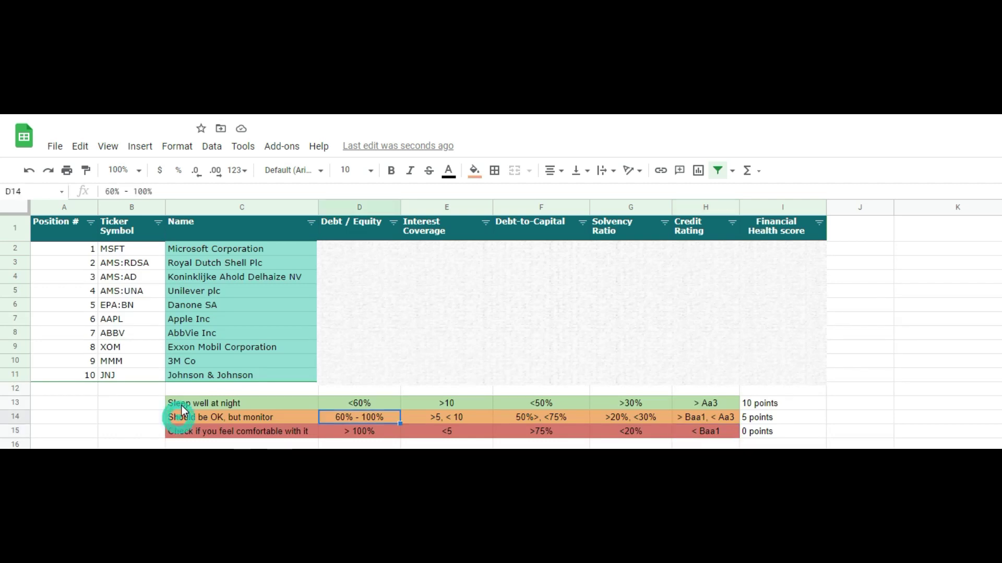
Go through the green "Sleep well at night" thresholds from Debt / Equity to Credit Rating
click(195, 399)
key(Right)
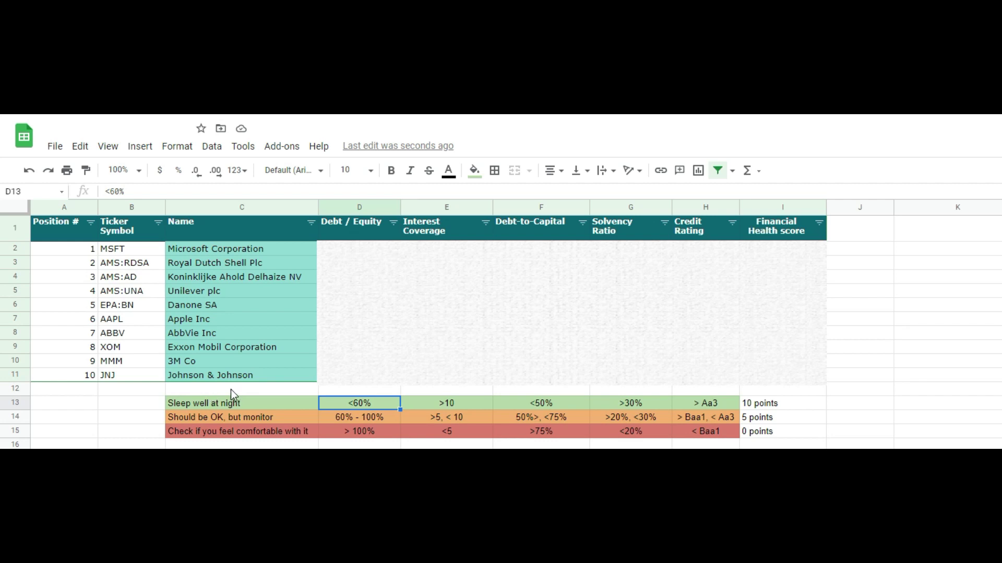
key(Right)
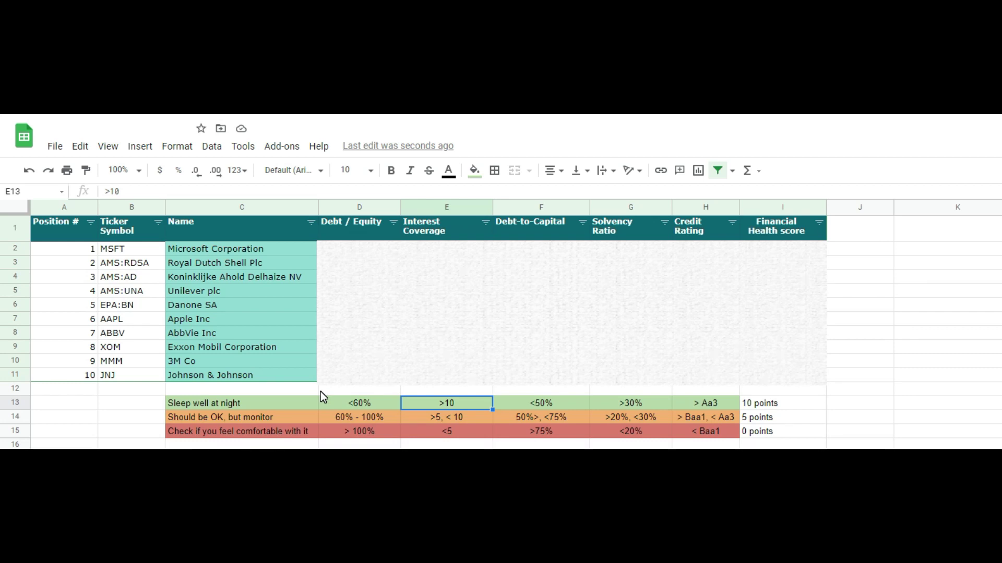
key(Right)
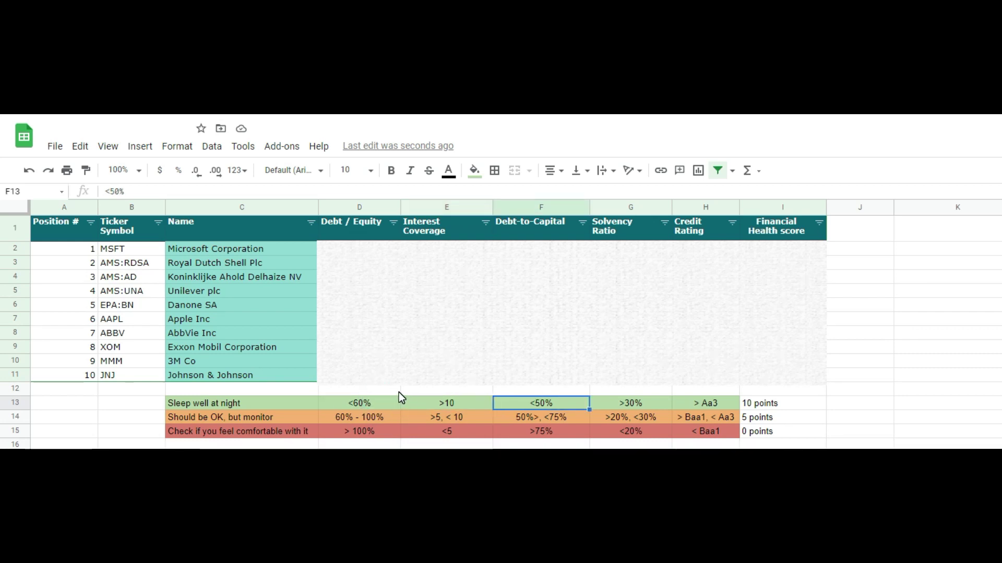
click(473, 402)
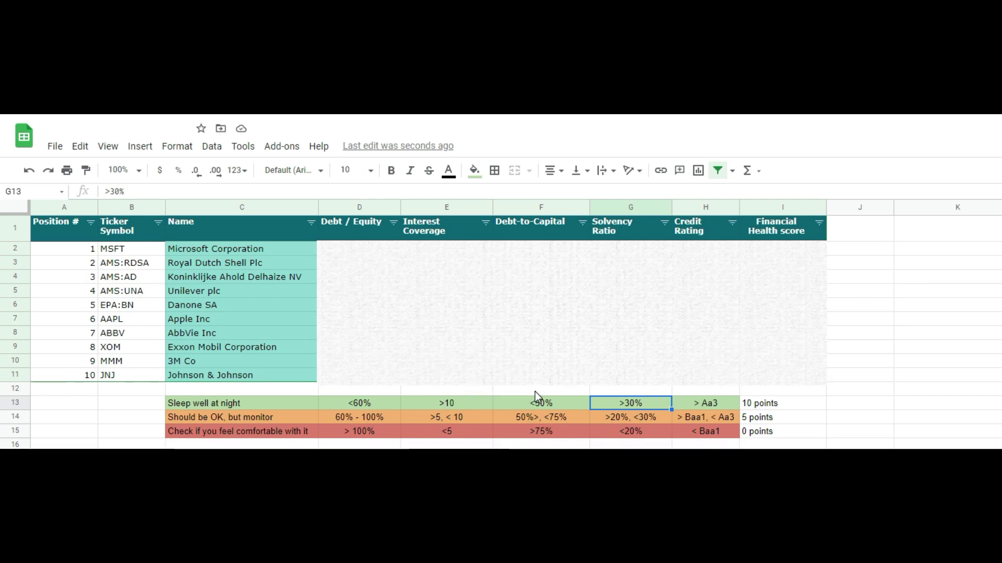
key(Right)
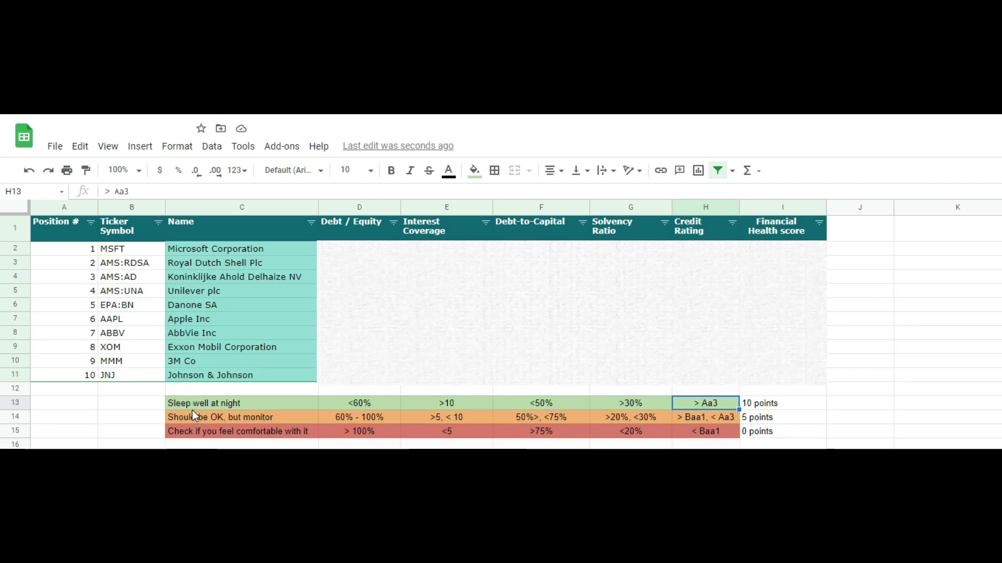
Shrink the textured cover image to uncover the Microsoft and Royal Dutch Shell rows, and check Shell's Credit Rating and Interest Coverage
click(412, 310)
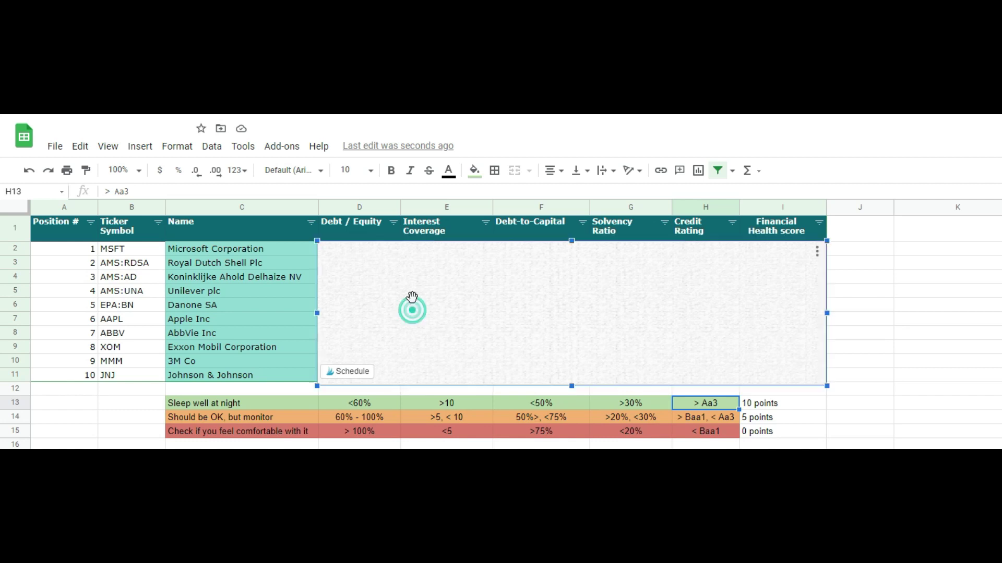
drag(410, 232, 412, 245)
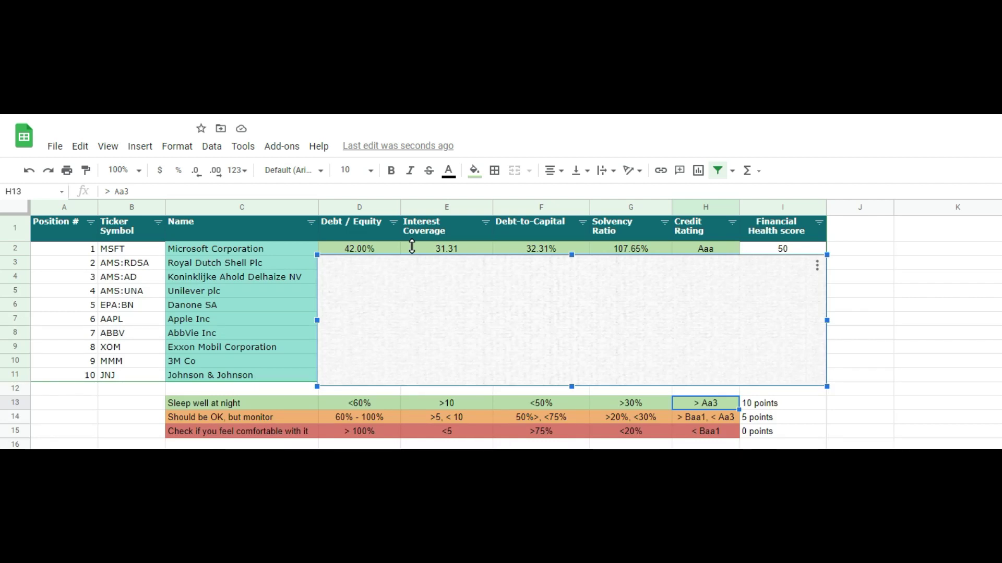
drag(412, 246, 417, 259)
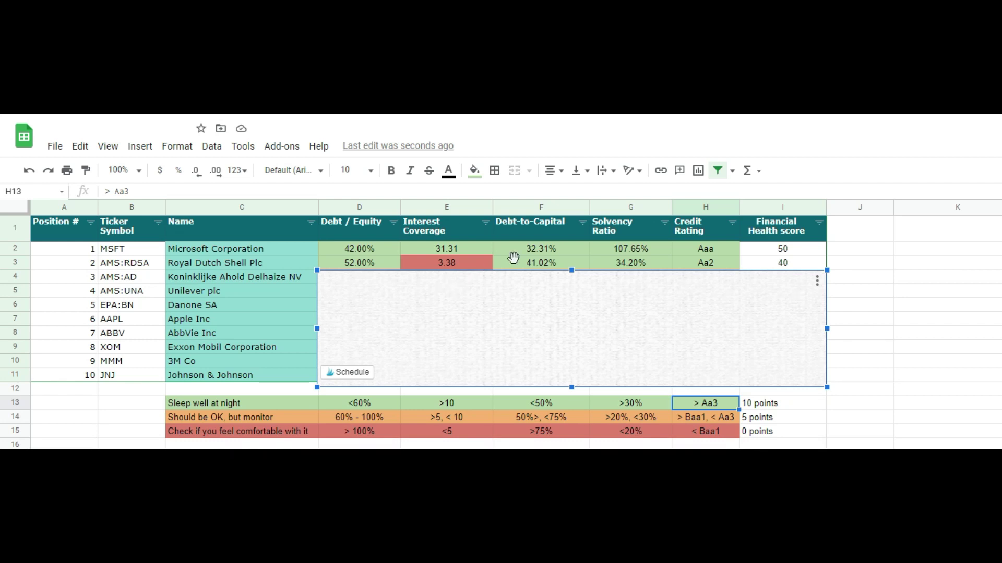
key(ctrl+z)
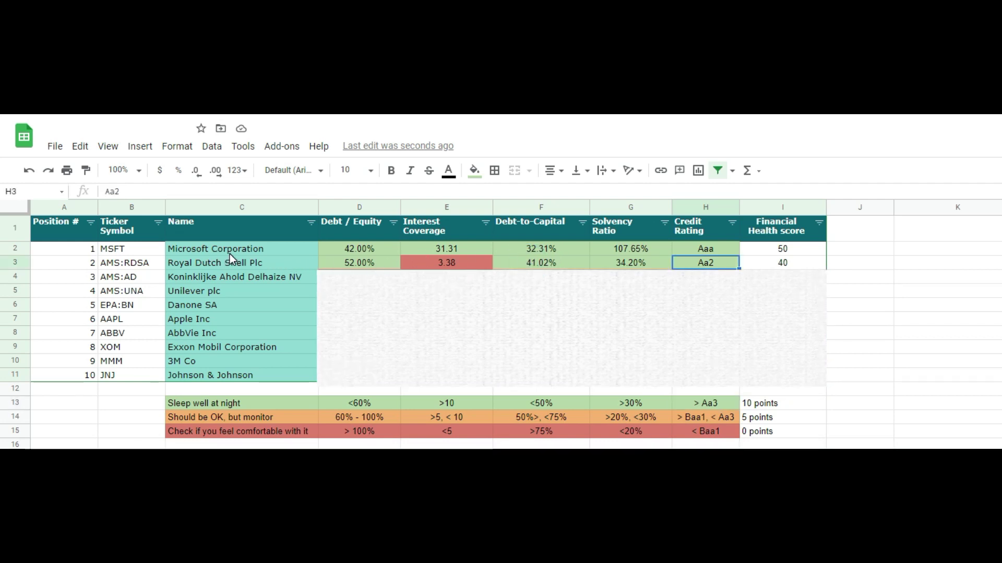
key(ctrl+z)
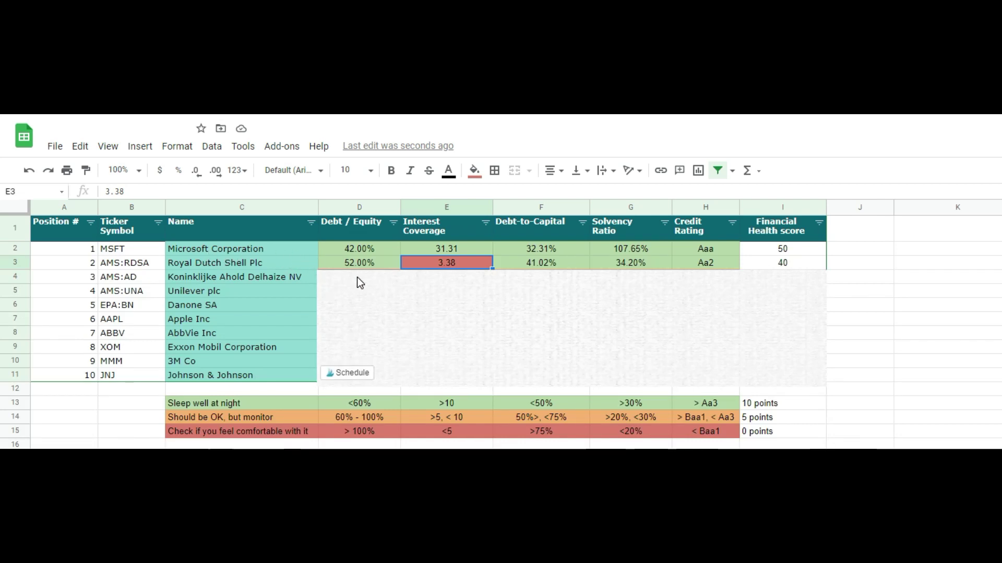
Uncover the Ahold Delhaize and Unilever rows and go through Unilever's metrics from Debt / Equity to Credit Rating
click(417, 284)
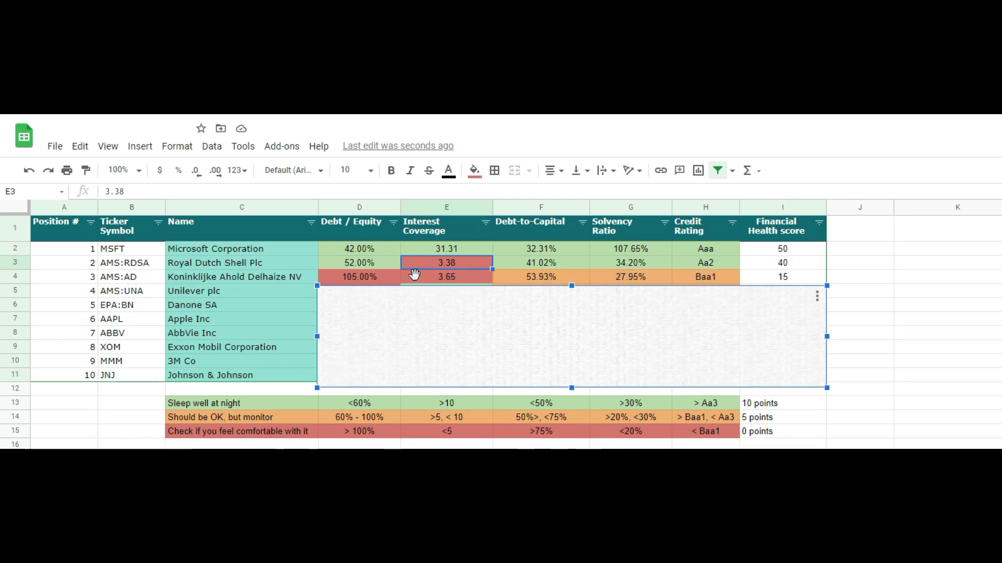
drag(412, 286, 422, 291)
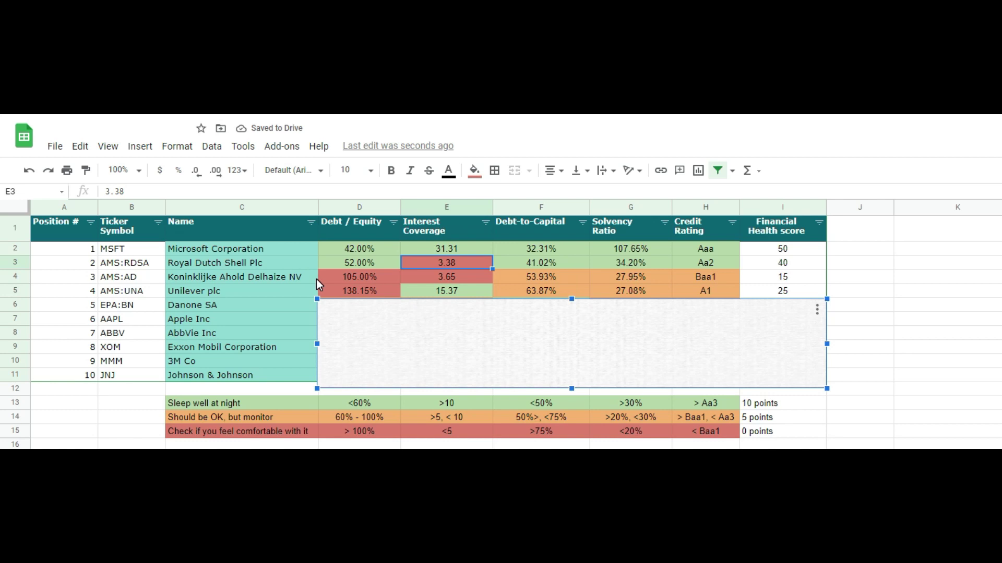
click(210, 278)
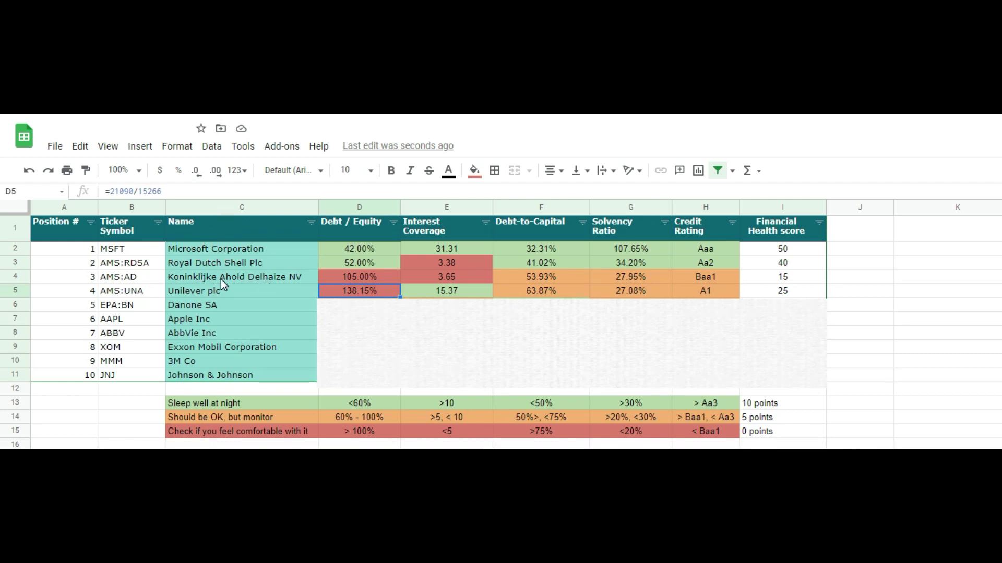
key(shift+Right)
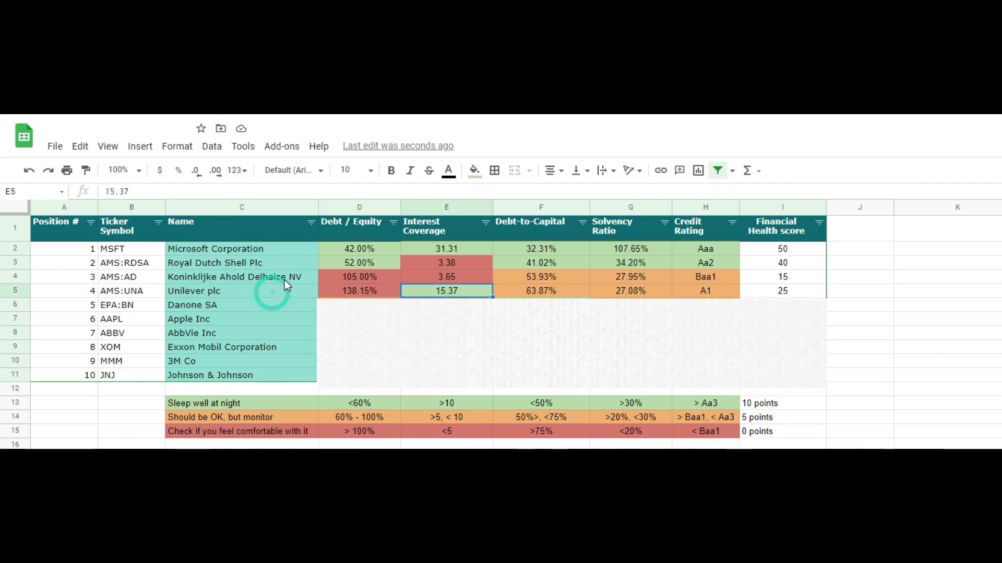
key(shift+Left)
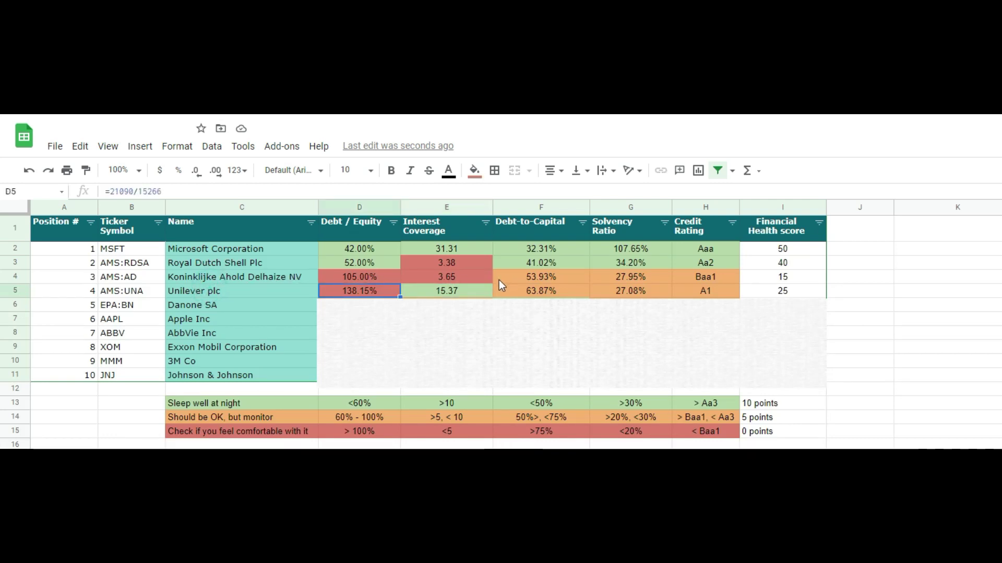
key(Right)
key(Right)
key(Right)
key(Right)
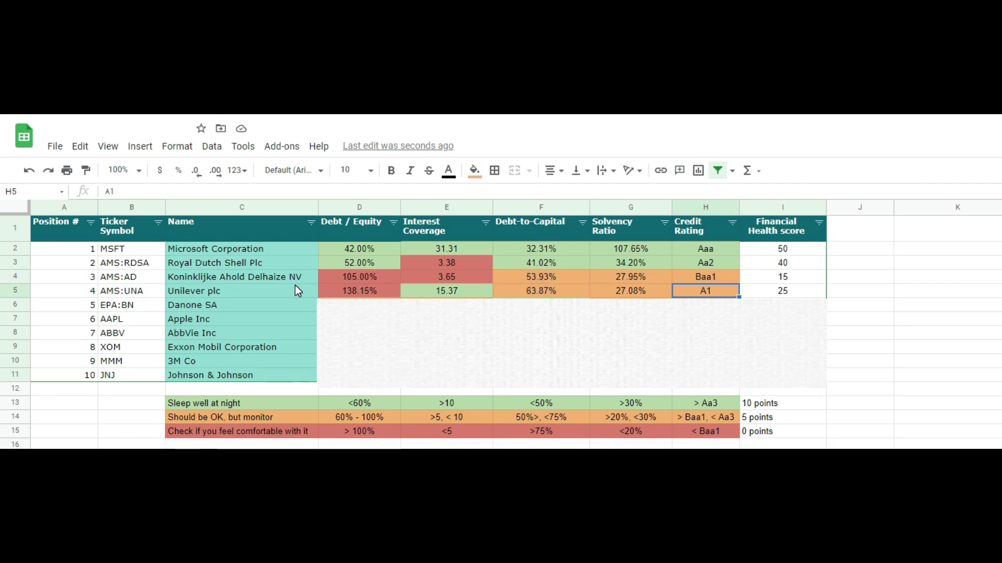
Shrink the cover image to uncover the Danone row and review its metrics from Debt / Equity to Credit Rating
click(313, 301)
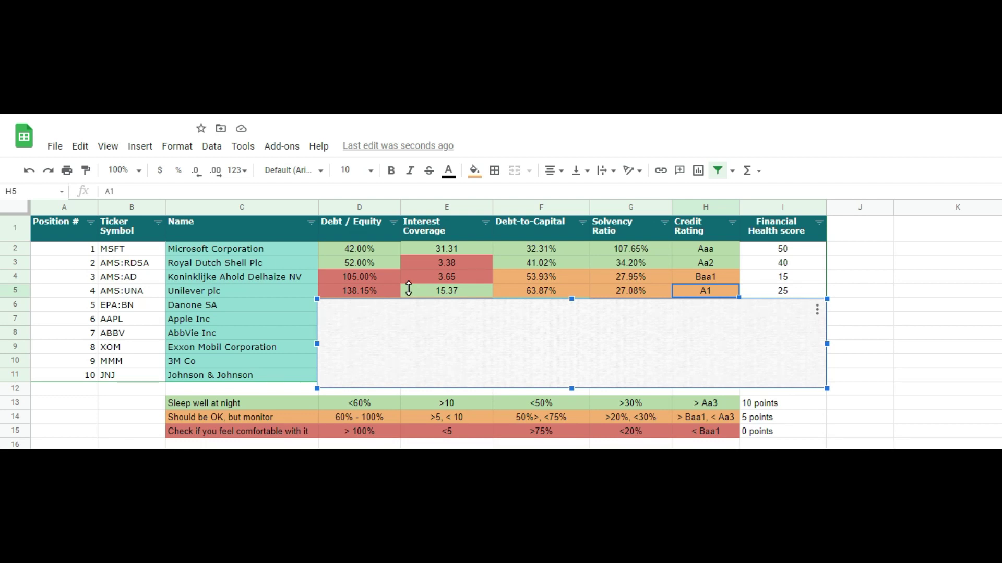
drag(409, 288, 417, 300)
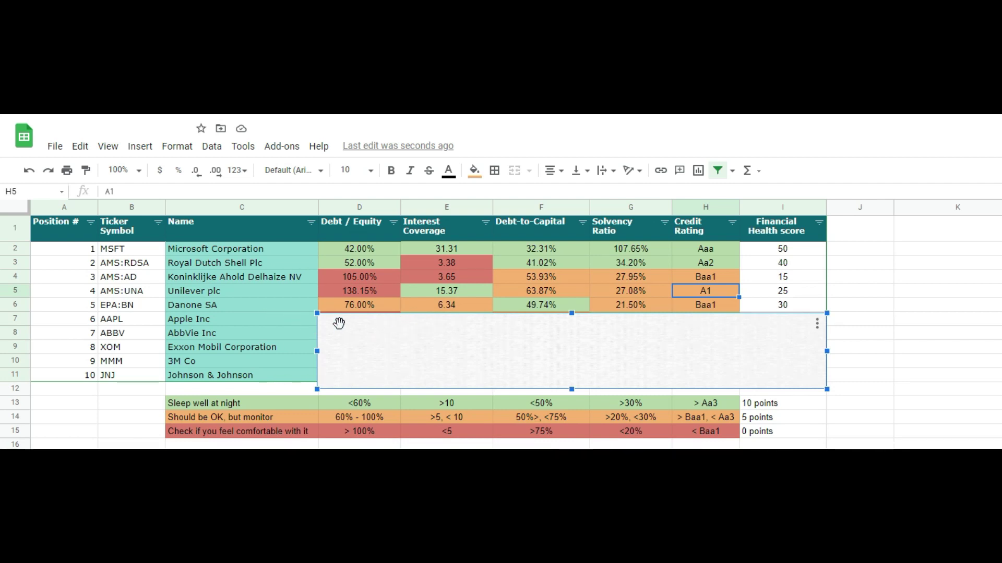
click(445, 298)
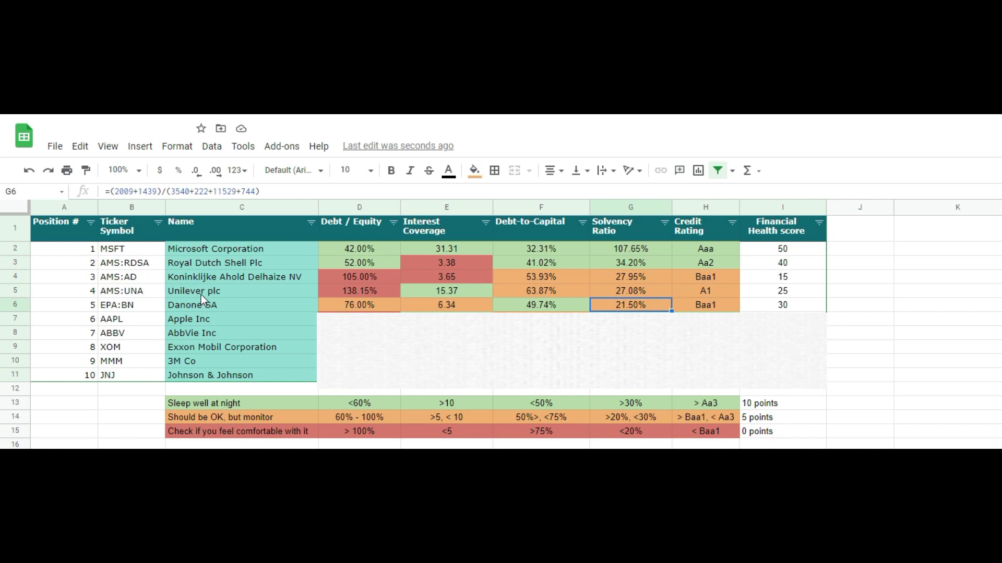
key(Left)
key(Left)
key(Left)
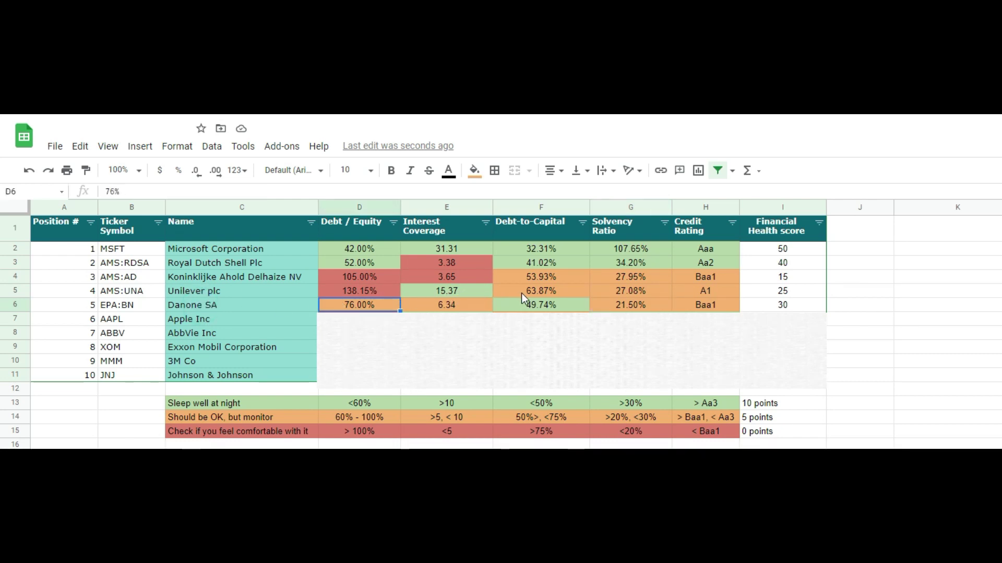
key(Right)
key(Right)
key(Right)
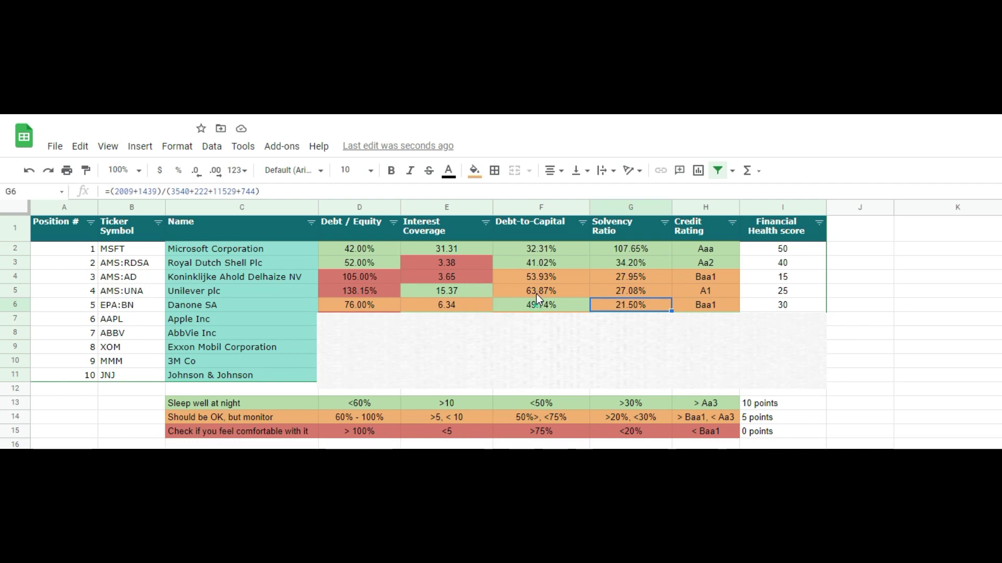
key(Right)
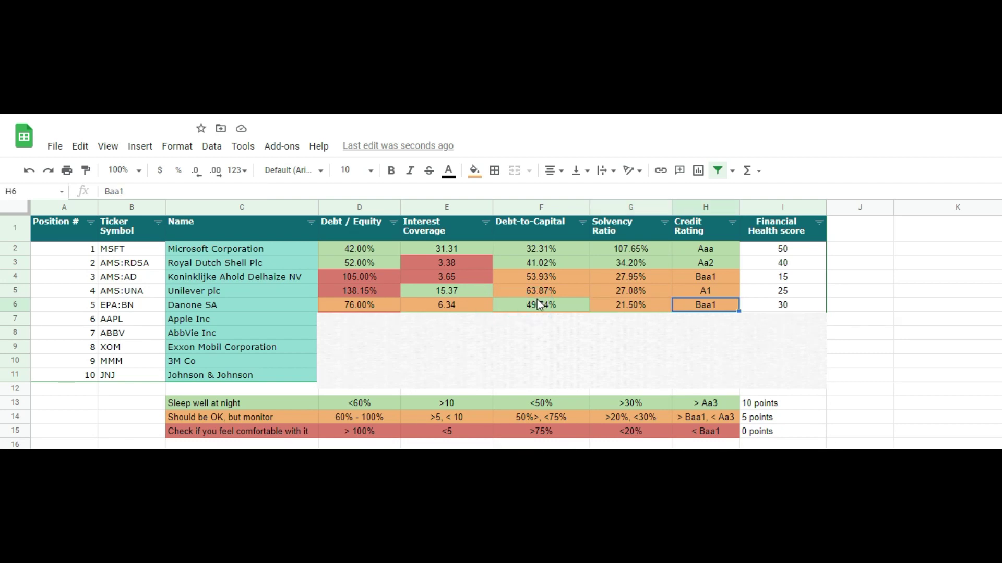
Check Danone's Financial Health score, uncover the Apple row and examine Apple's metrics from Debt / Equity to Solvency Ratio
click(409, 312)
key(Right)
click(410, 305)
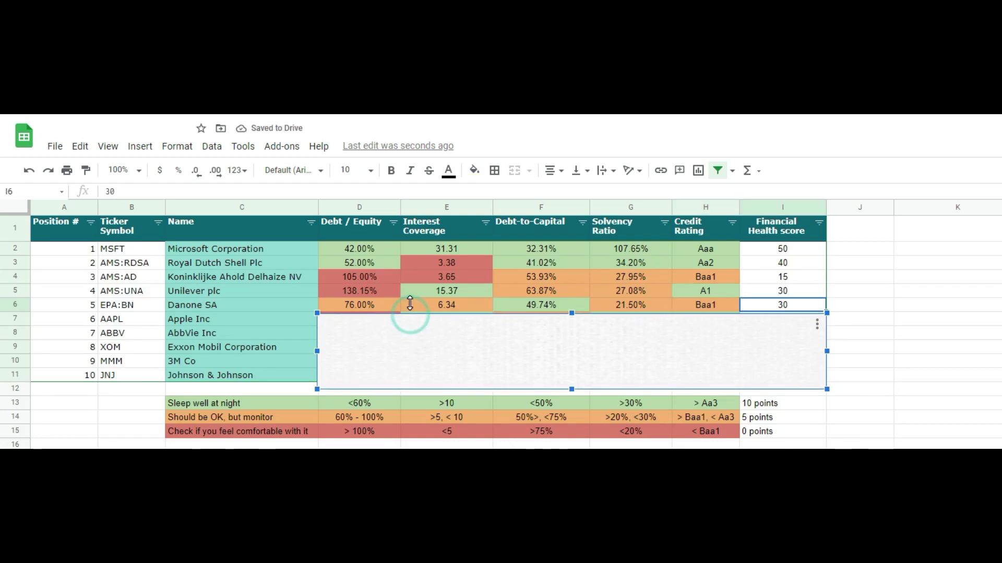
drag(410, 305, 423, 319)
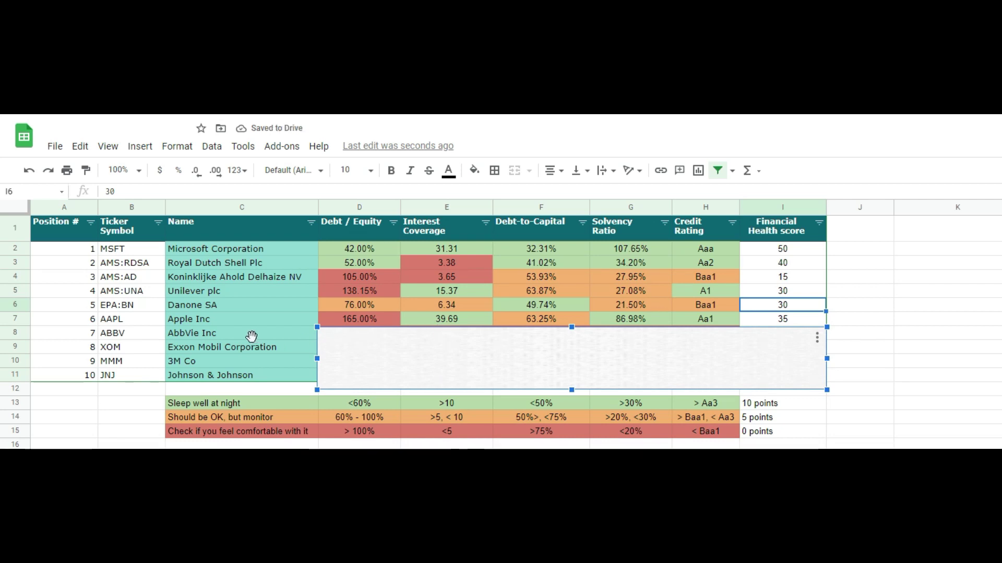
click(214, 313)
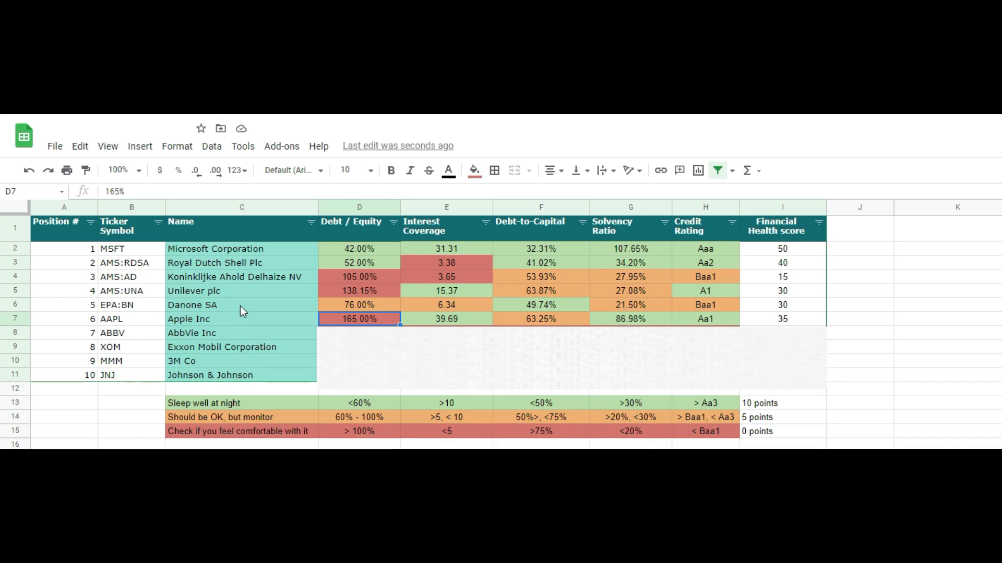
key(Right)
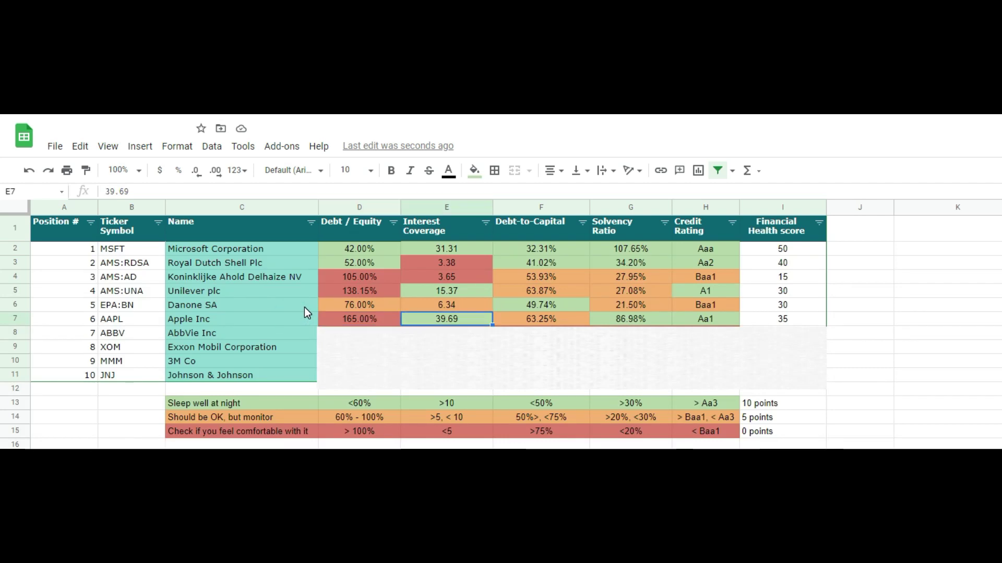
key(Right)
key(Right)
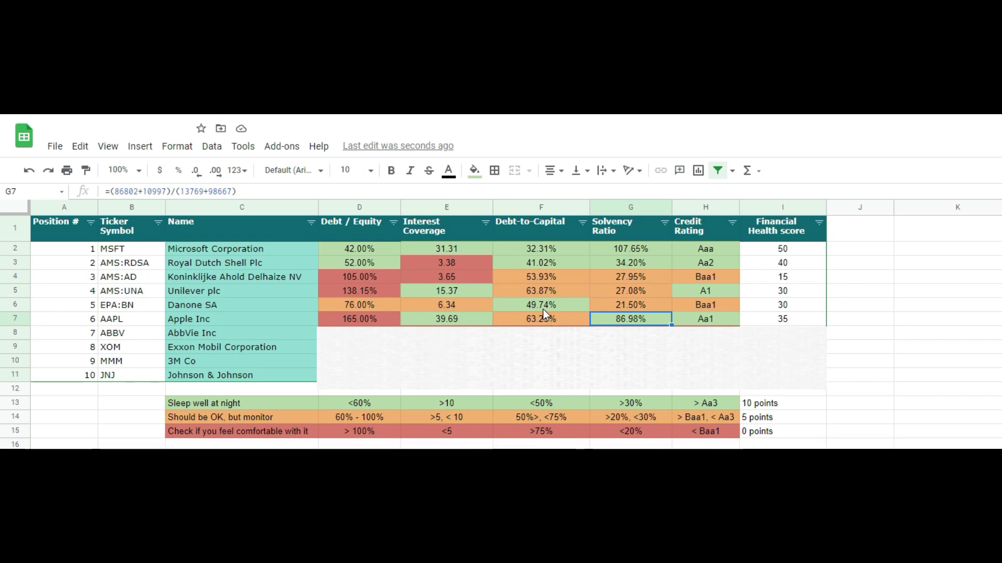
Shrink the cover image by one more row to uncover AbbVie and inspect its Solvency Ratio
click(457, 338)
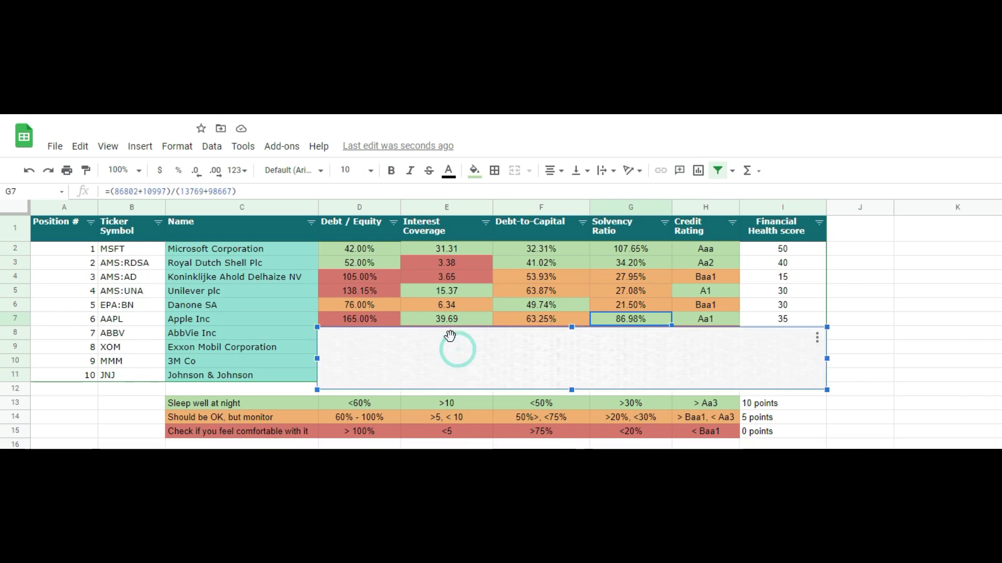
drag(409, 328, 410, 340)
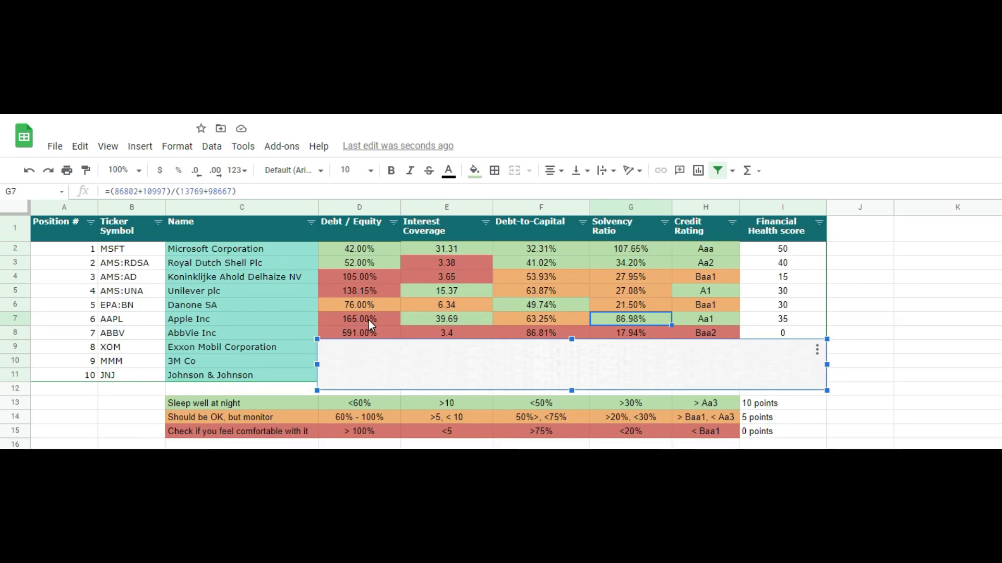
key(Down)
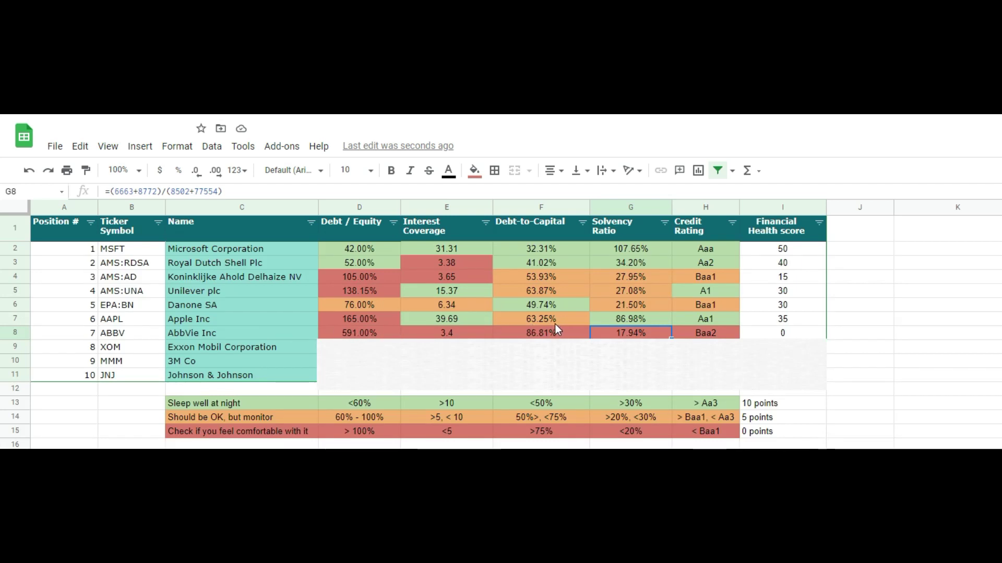
Uncover the Exxon Mobil row and align the upper edge of the cover image just below it
click(454, 347)
click(412, 339)
drag(411, 334, 417, 346)
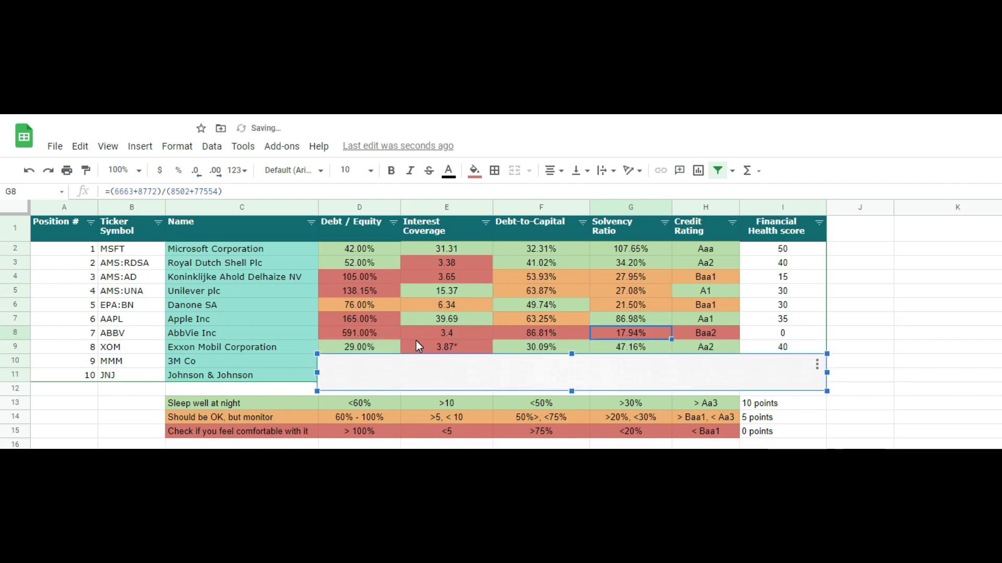
drag(412, 342, 414, 342)
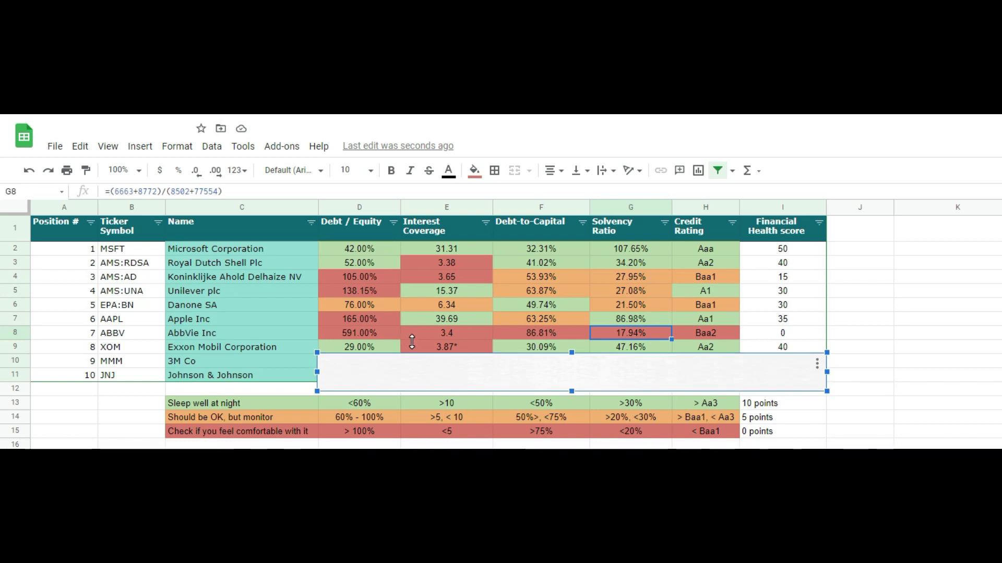
Uncover the 3M row and look through its metrics between Debt / Equity and Solvency Ratio
drag(413, 342, 415, 355)
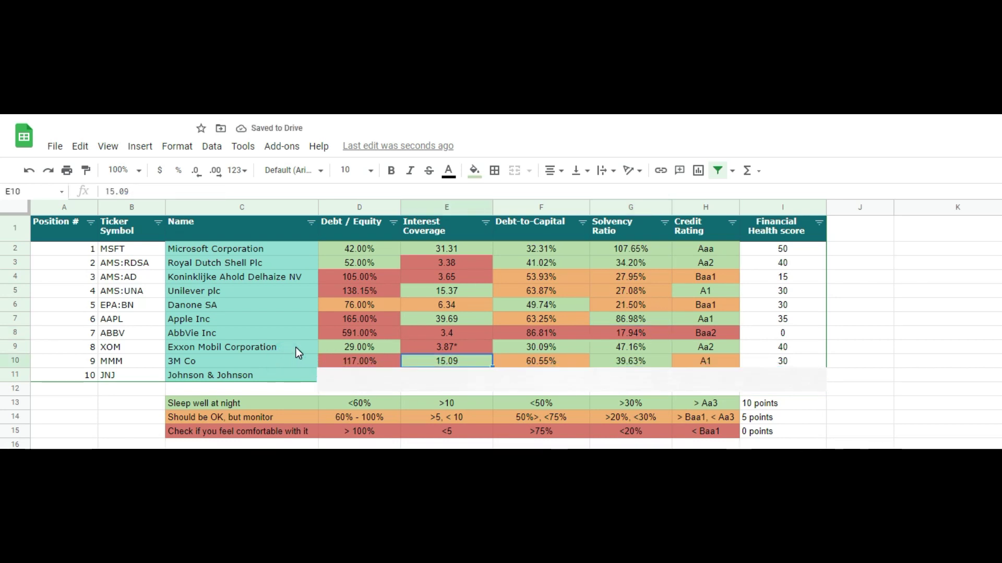
key(Right)
key(Right)
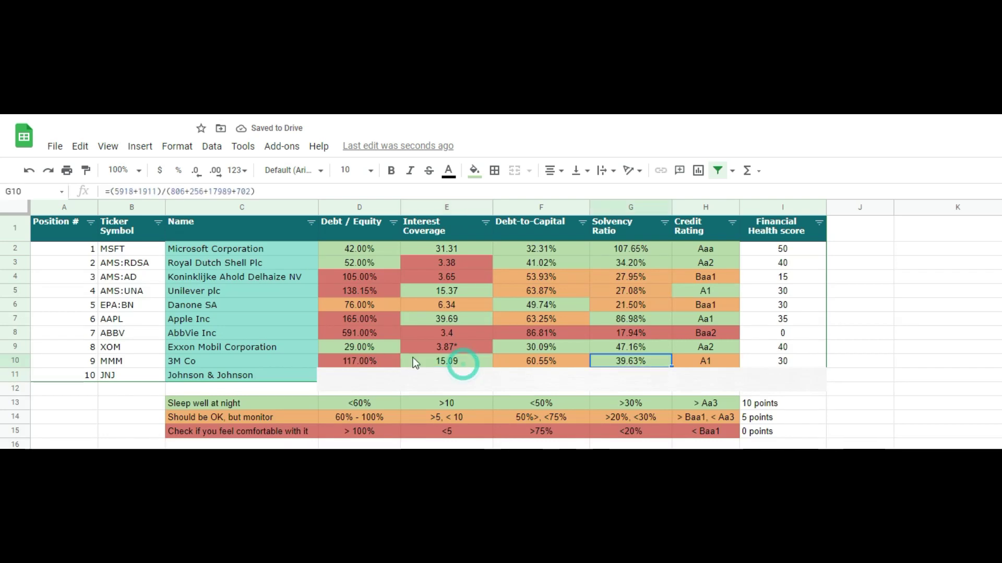
key(Left)
key(Left)
key(Left)
Delete the remaining cover image to uncover the Johnson & Johnson row
click(334, 374)
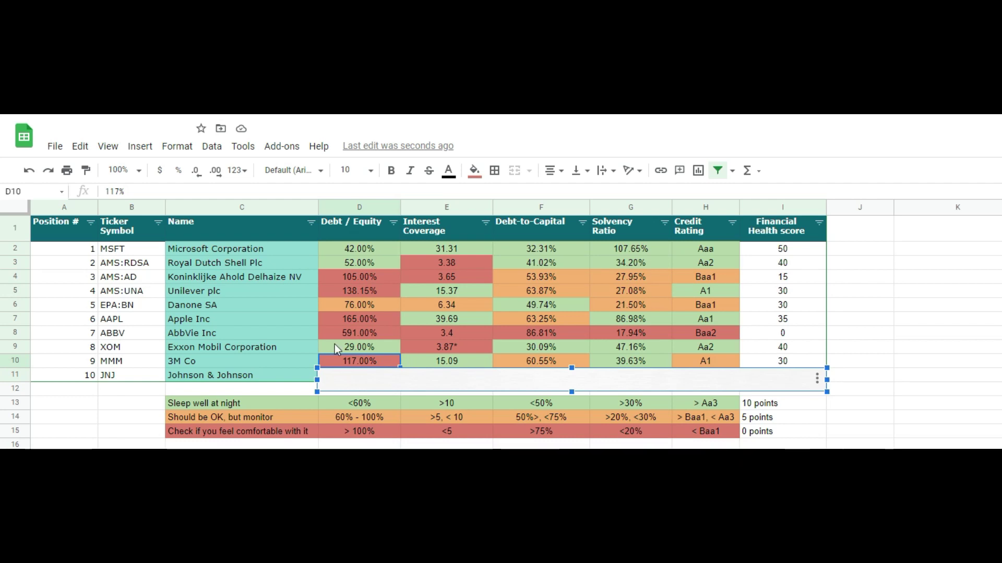
click(413, 360)
drag(412, 359, 413, 362)
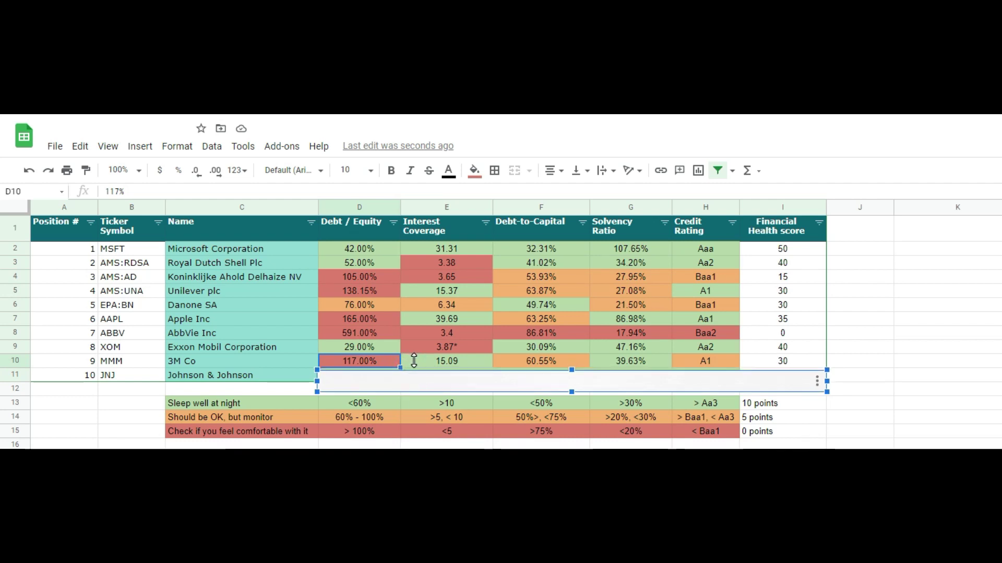
click(376, 370)
key(Delete)
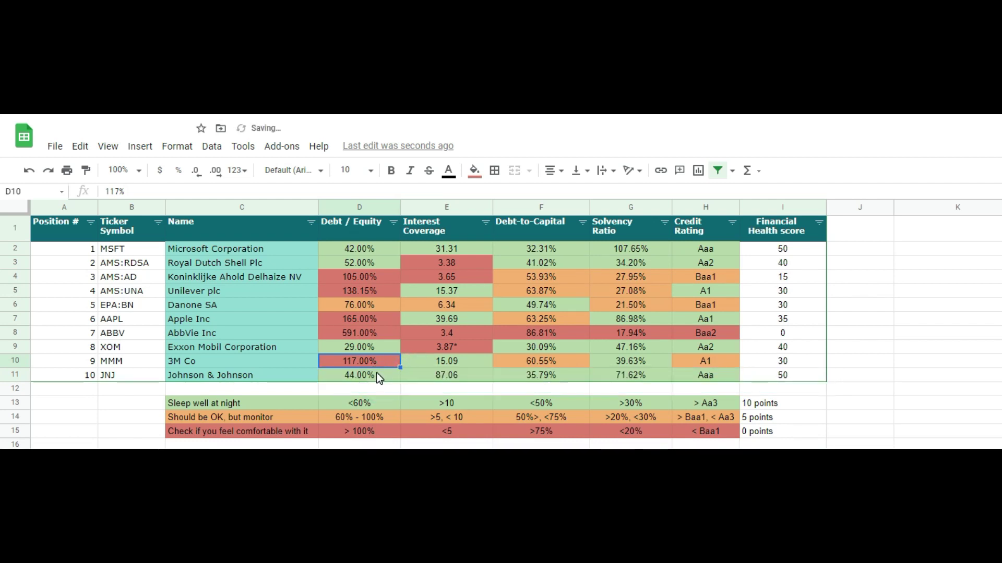
Go through Johnson & Johnson's financial health metrics, ending on its Credit Rating
key(Down)
key(Right)
key(Right)
key(Right)
key(Right)
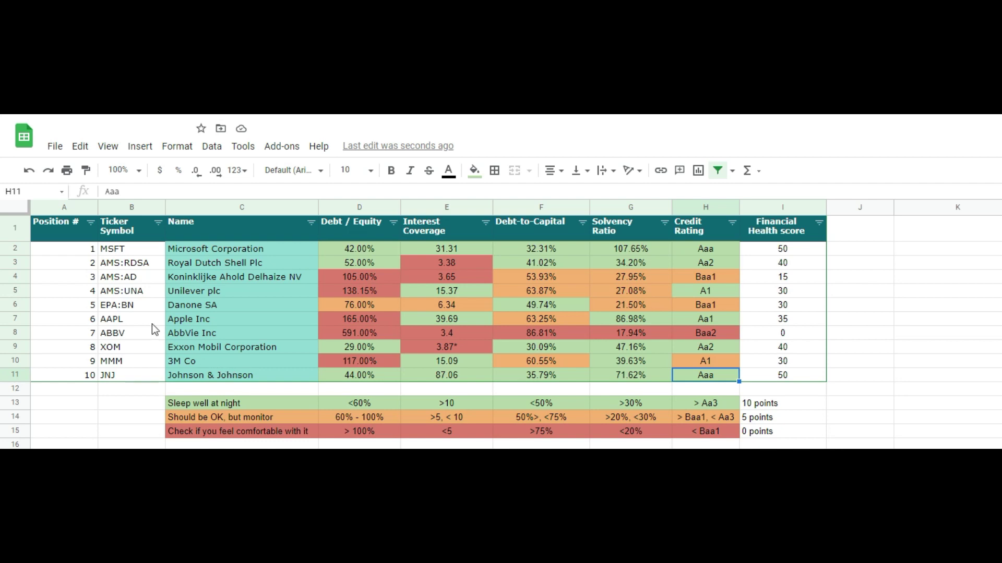
Highlight the entire AbbVie row and then the entire Ahold Delhaize row to point out their financial health scores
click(15, 333)
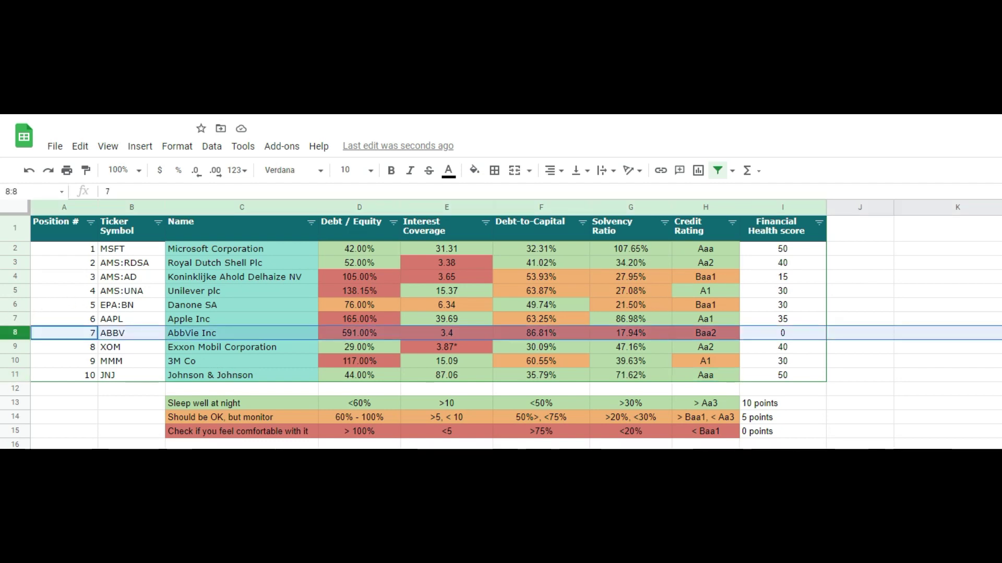
click(15, 277)
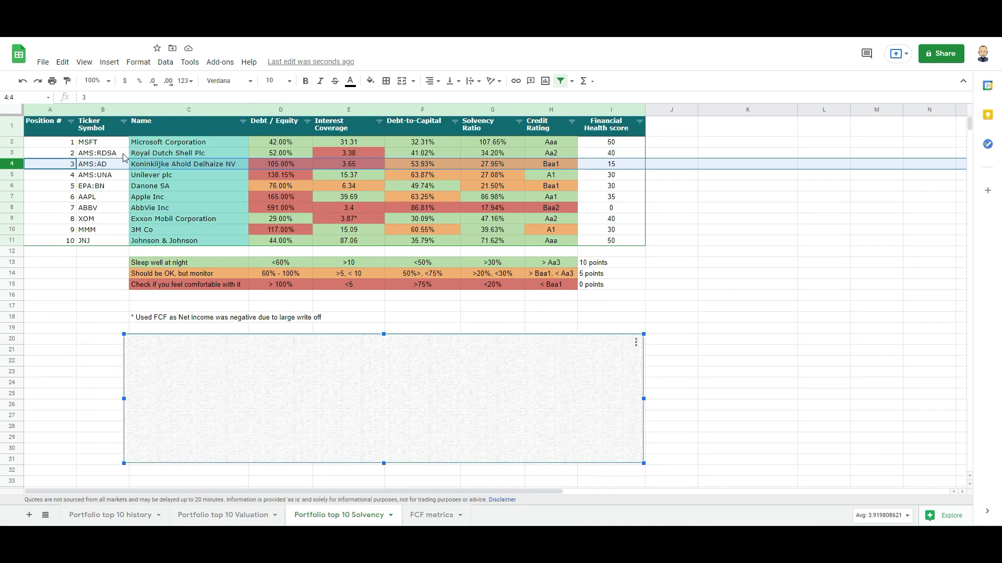
Select AbbVie's ticker symbol cell in the solvency table
click(100, 208)
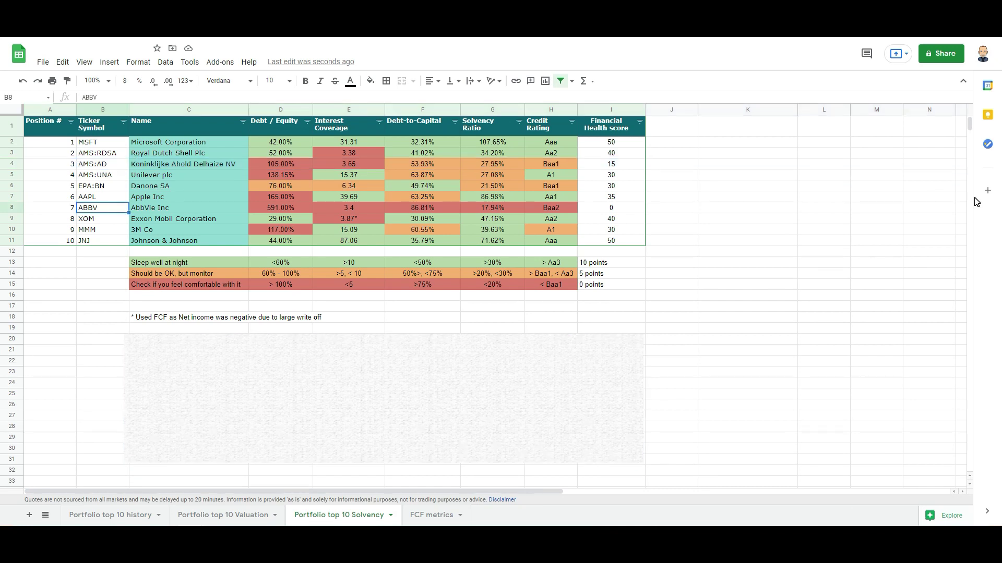
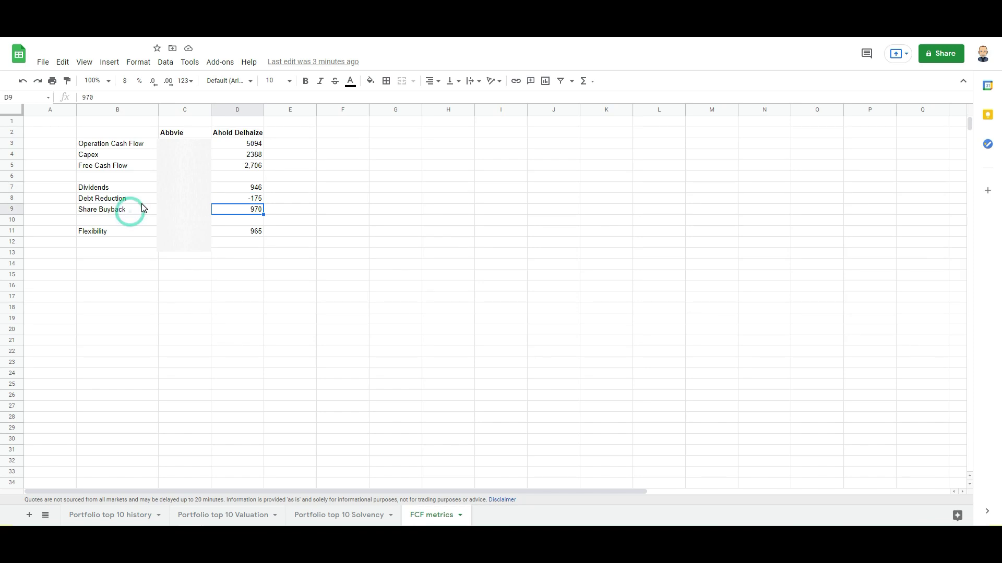
Inspect Ahold Delhaize's Flexibility cell in the FCF metrics, and return to its Free Cash Flow cell
key(Down)
key(Down)
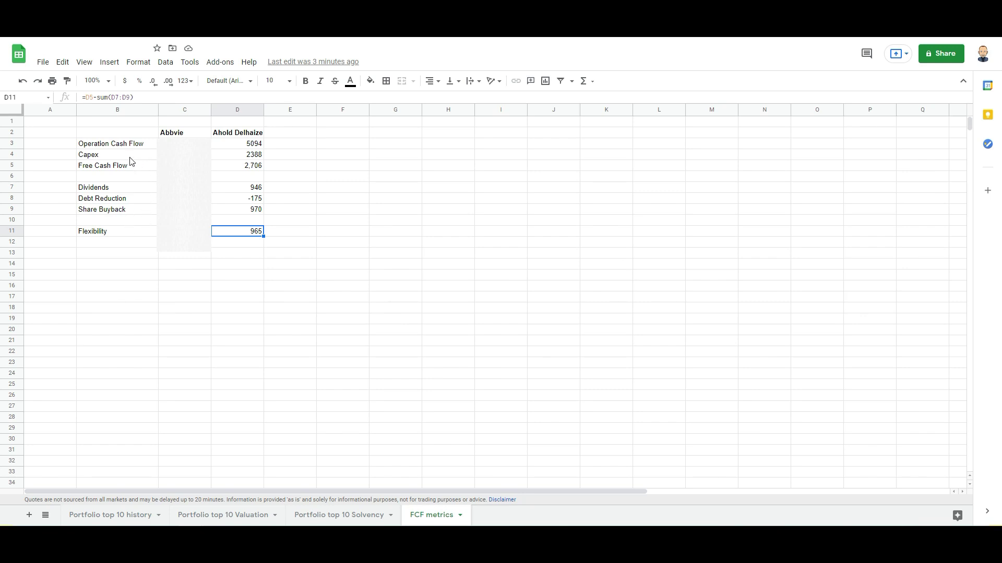
key(Up)
key(Up)
key(Up)
key(Up)
key(Up)
key(Up)
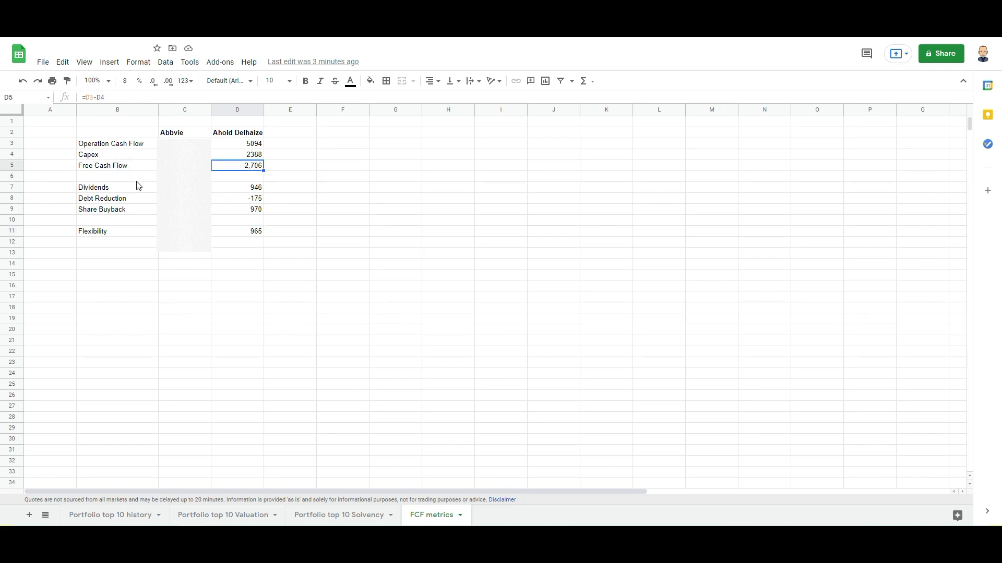
Compare Ahold Delhaize's Free Cash Flow with its Dividends, Debt Reduction and Share Buyback cells, ending on Share Buyback
key(Down)
key(Down)
key(Down)
key(Down)
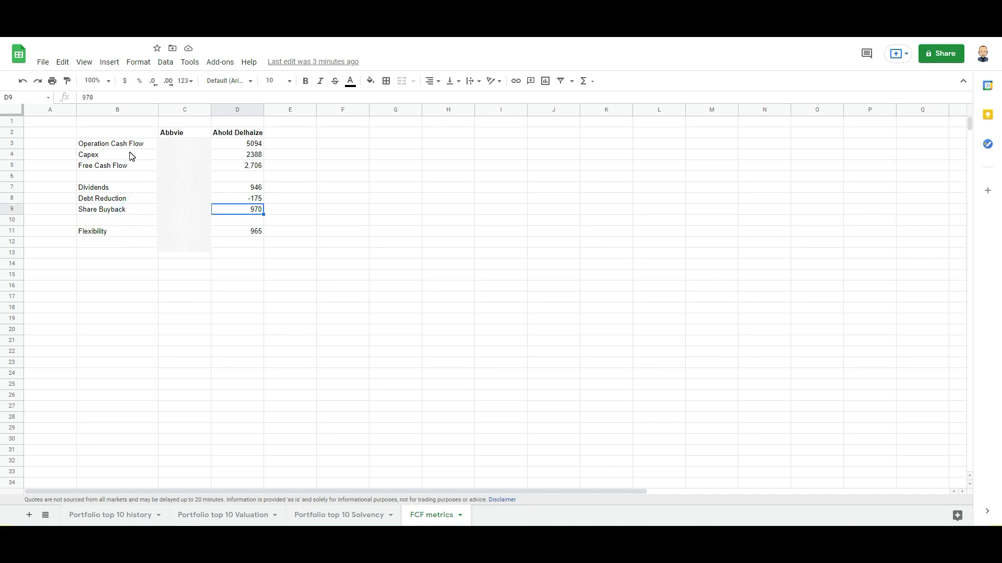
key(Up)
key(Up)
key(Up)
key(Up)
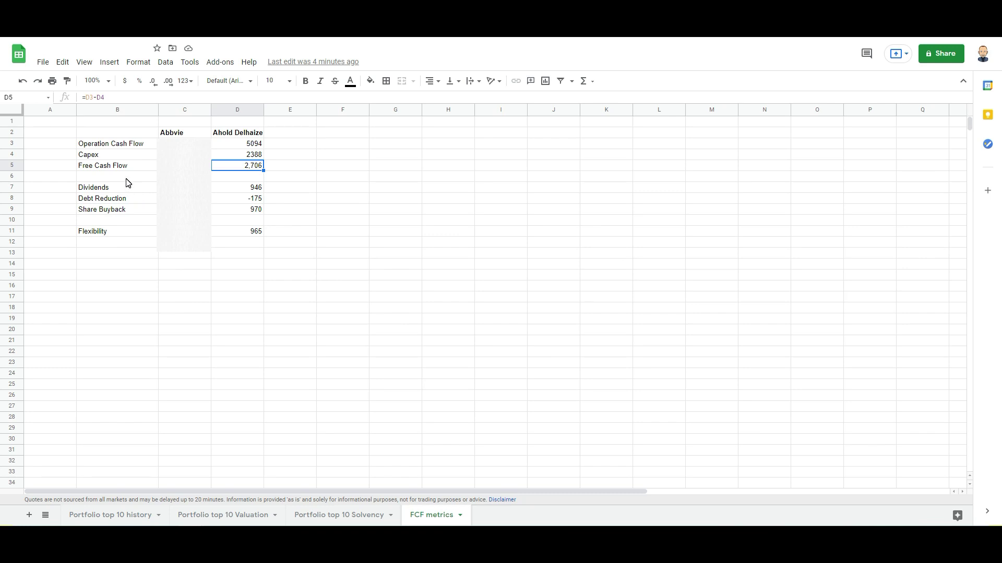
key(Down)
key(Down)
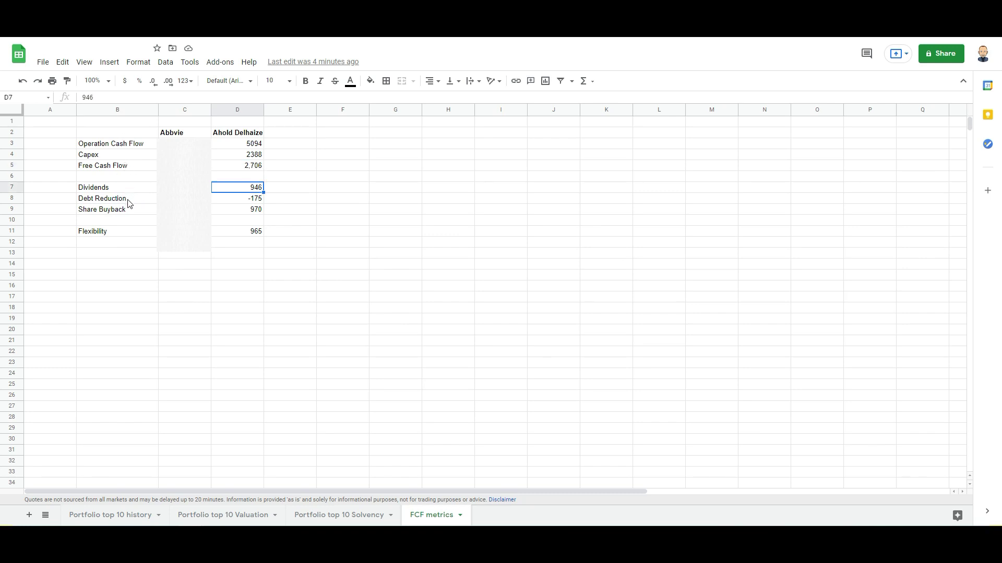
key(Down)
key(Down)
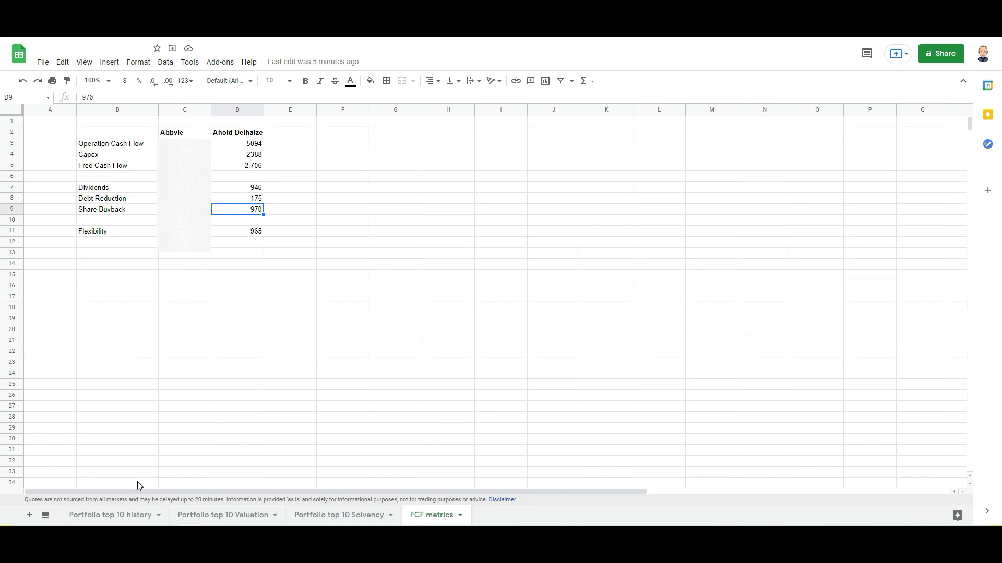
Switch to AbbVie's 2020 Form 10-K in Acrobat Reader, maximize it, and read the 2021 Strategic Objectives through the highlighted dividend and debt passage
click(145, 527)
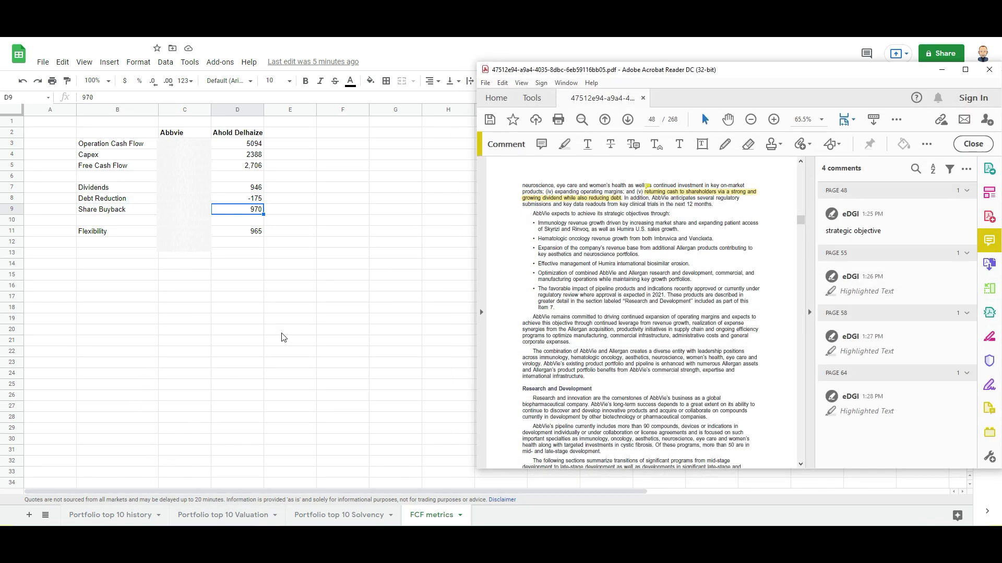
double_click(835, 70)
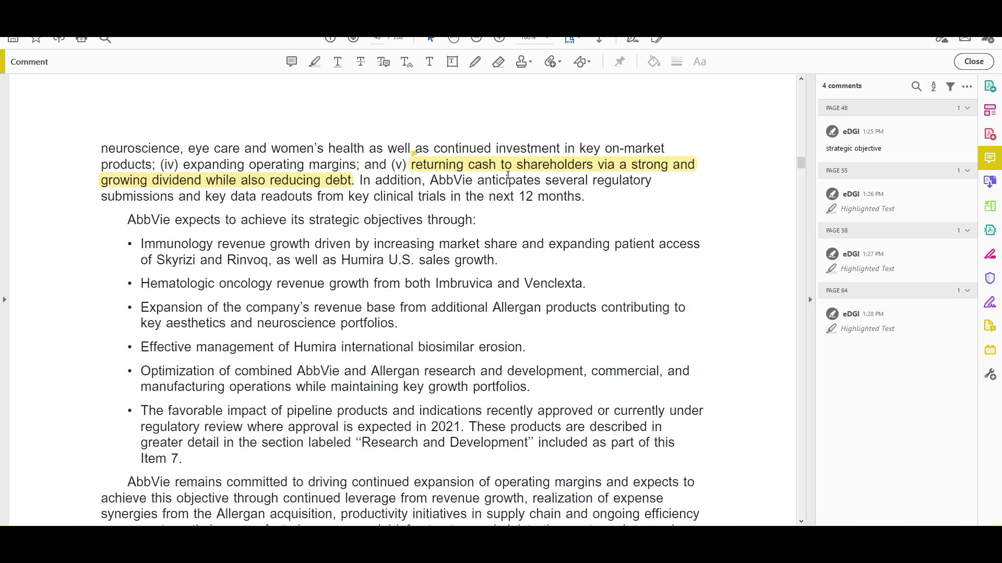
scroll(160, 164, up, 1)
scroll(161, 164, up, 10)
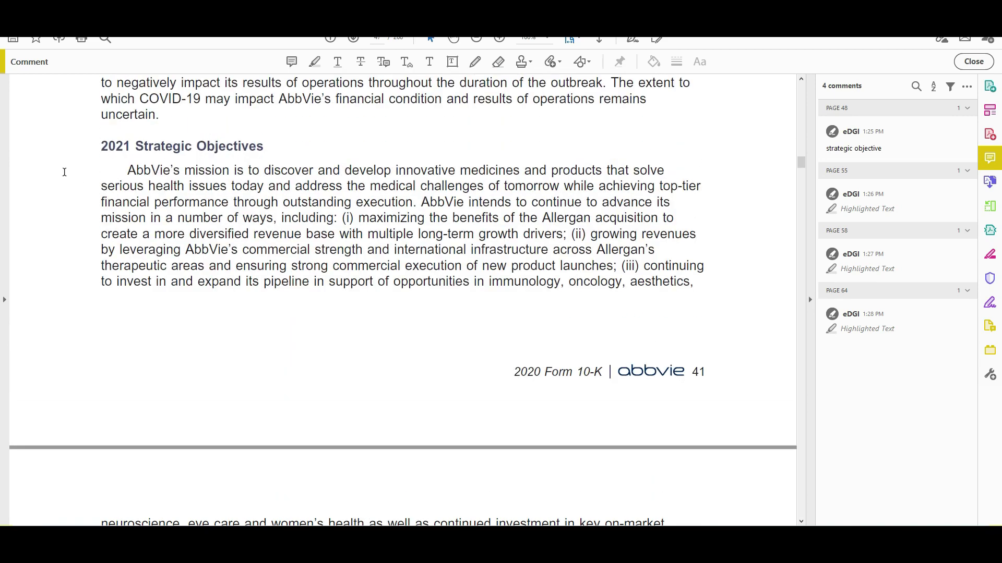
scroll(62, 172, down, 10)
scroll(175, 242, up, 2)
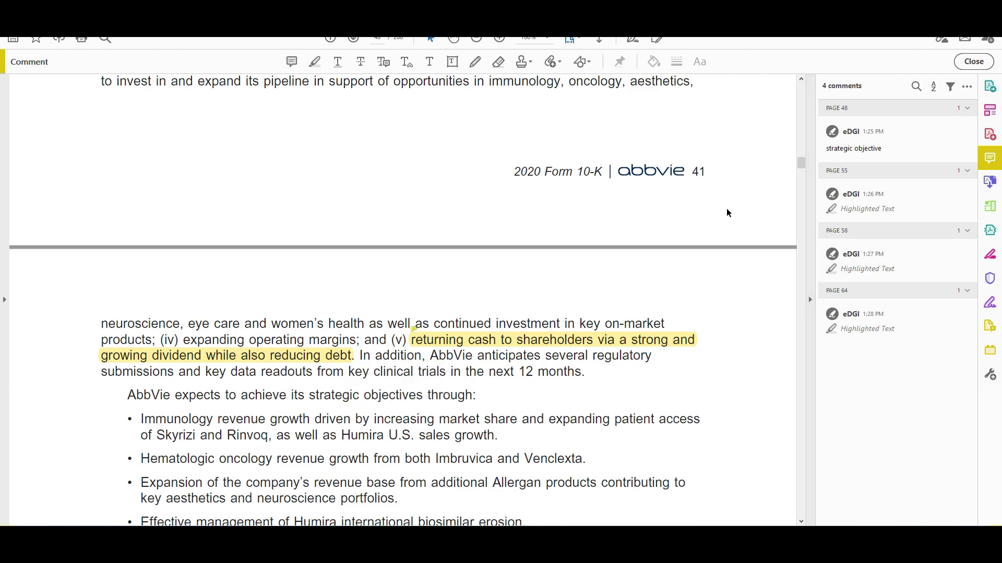
Read the page 55 highlight about interest expense and the page 58 highlight with its Contractual Obligations table
click(855, 203)
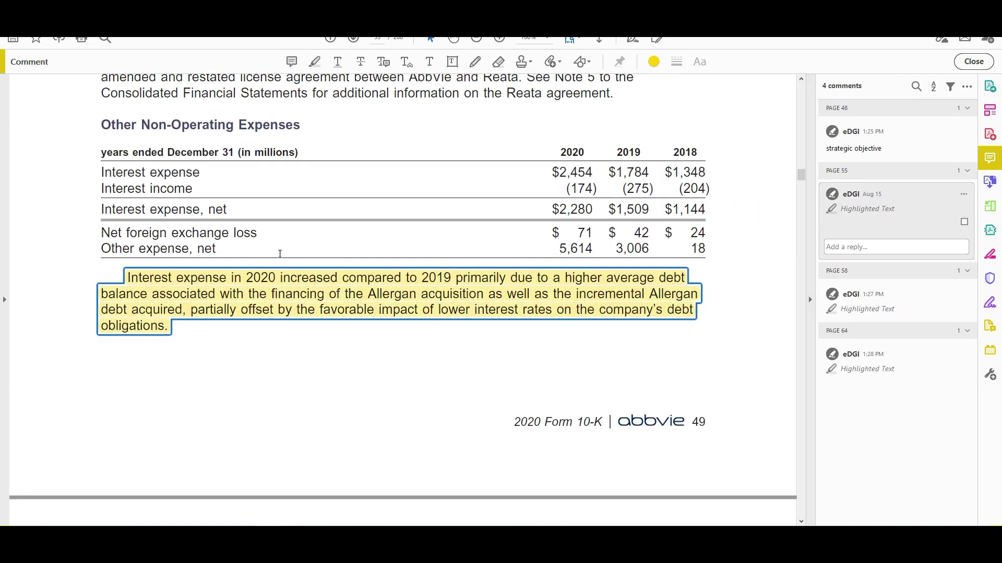
click(191, 296)
click(244, 288)
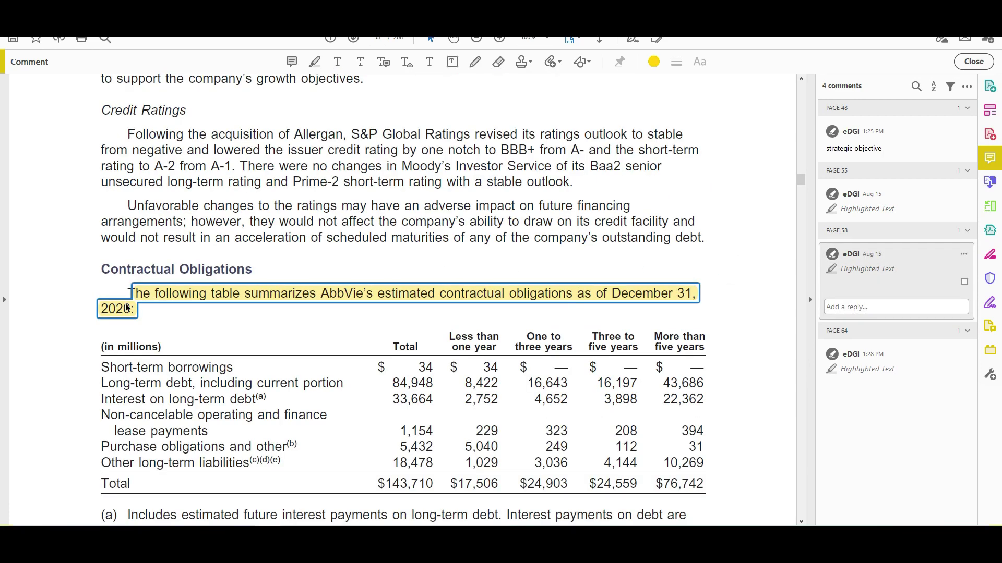
scroll(180, 302, down, 2)
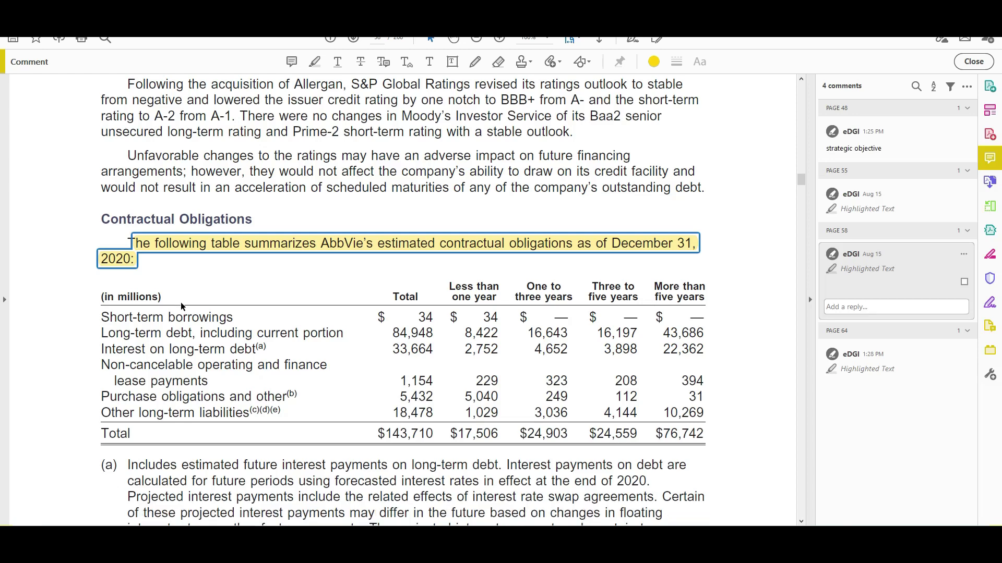
scroll(180, 304, down, 3)
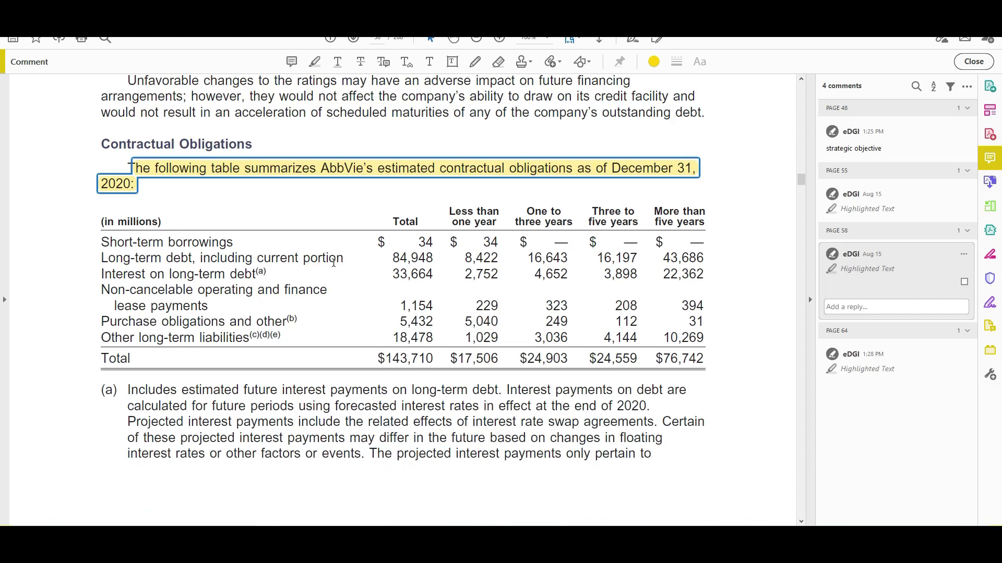
Mark the totals due in less than one year, one to three years and three to five years in the Contractual Obligations table
drag(331, 351, 371, 356)
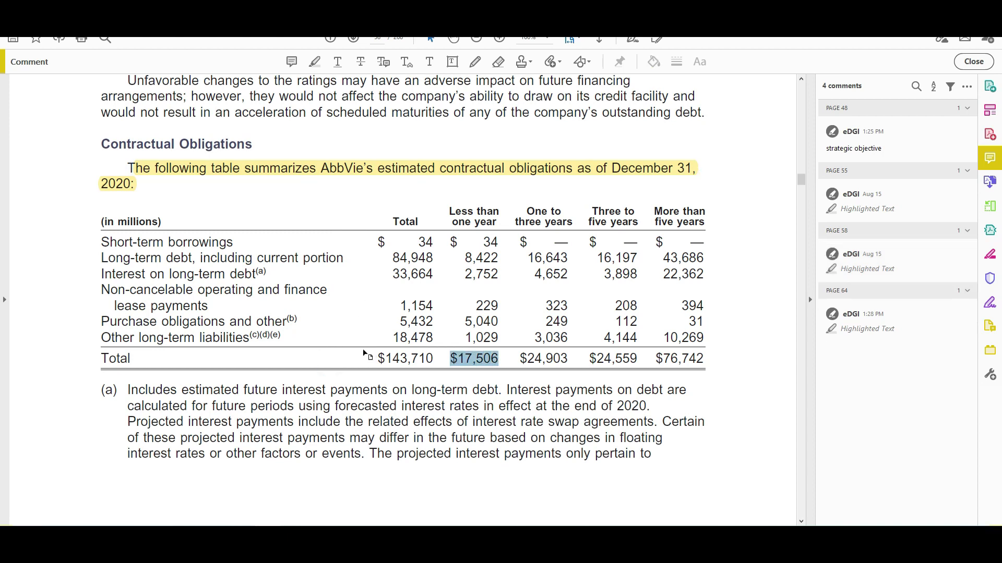
drag(520, 359, 568, 358)
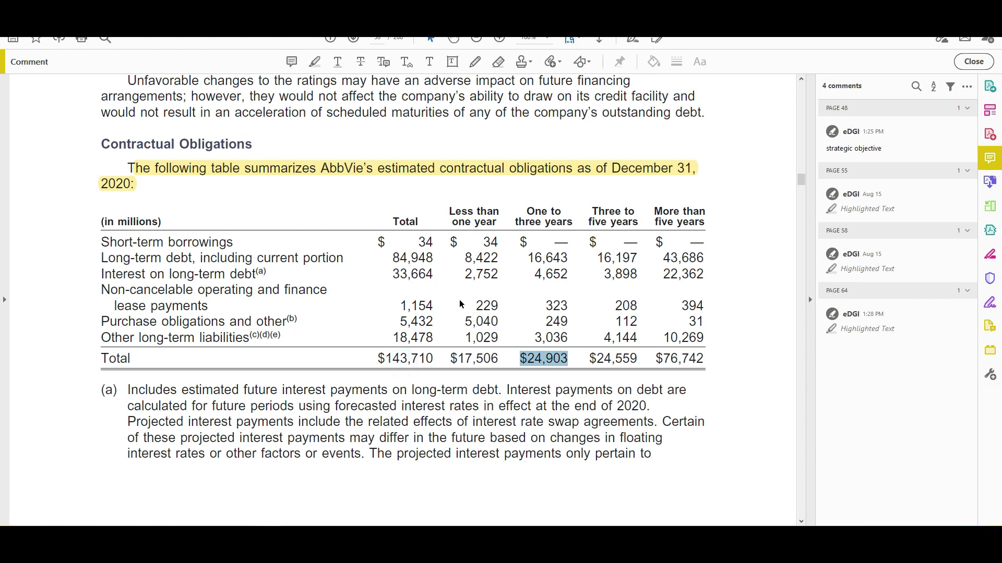
drag(589, 359, 636, 358)
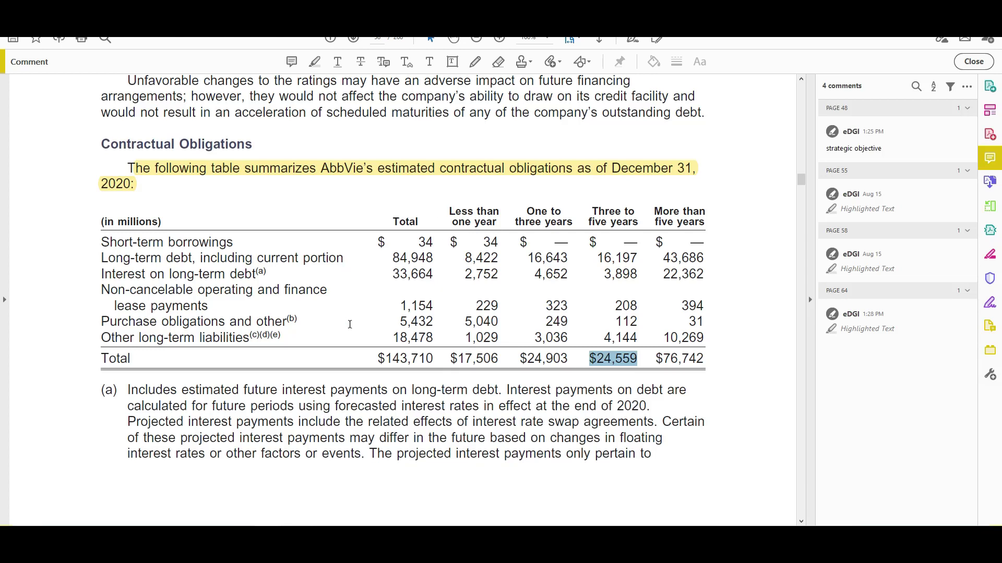
drag(451, 359, 568, 359)
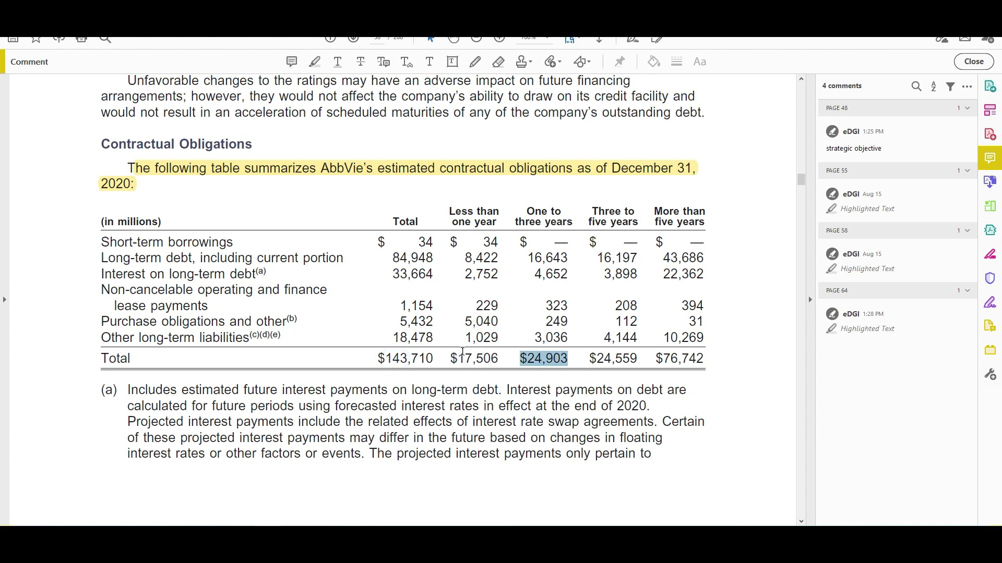
click(328, 358)
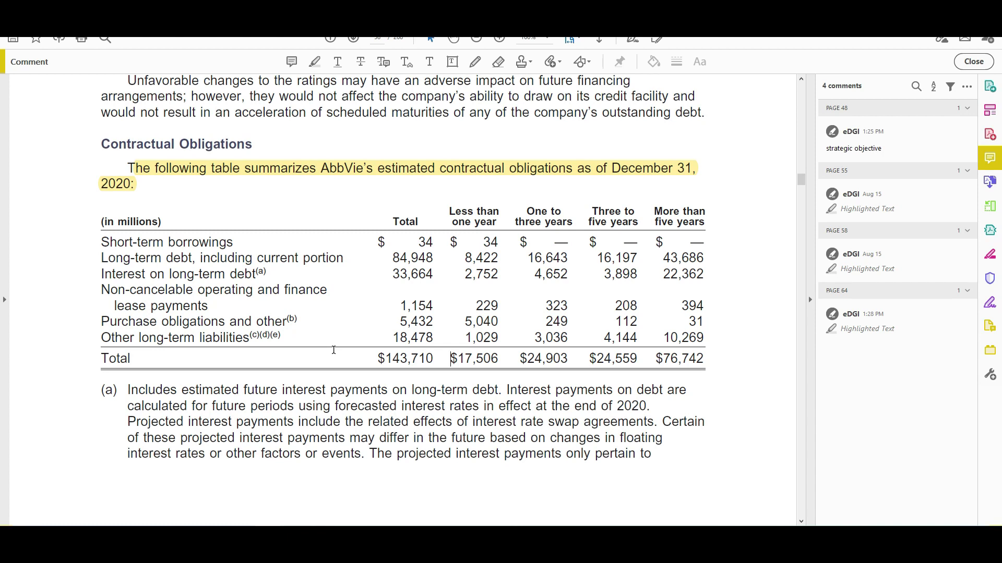
Read the page 64 highlight about how higher long-term interest rates affect AbbVie's debt
click(735, 319)
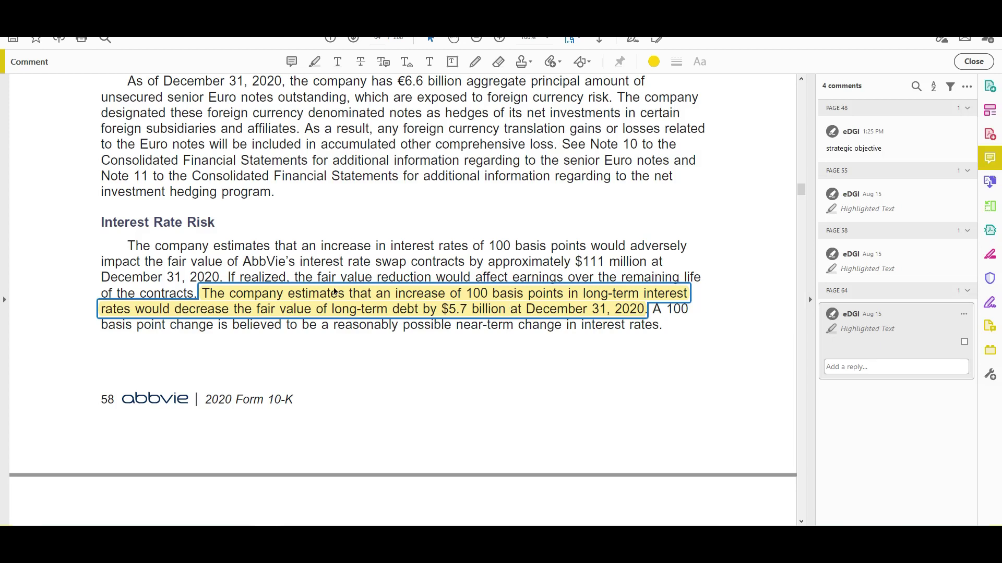
click(295, 261)
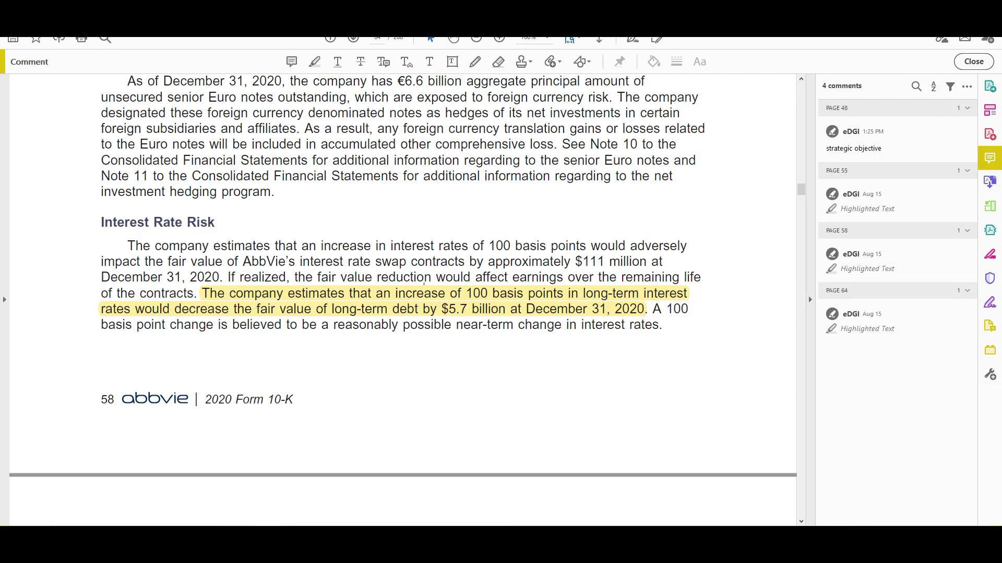
Switch to AbbVie's condensed consolidated balance sheet PDF and mark the December 31, 2020 and June 30, 2021 column headings
key(alt+Tab)
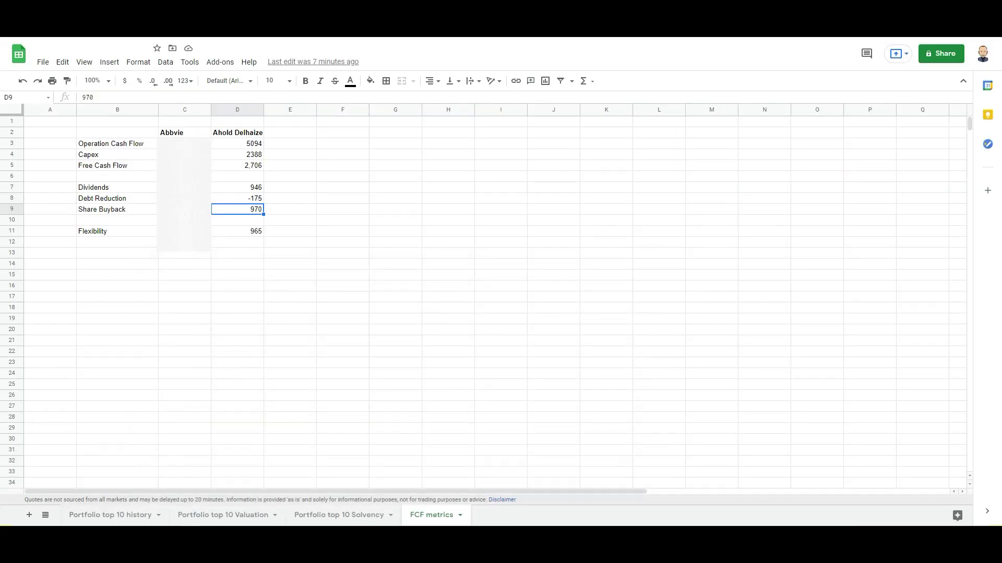
key(alt+Tab)
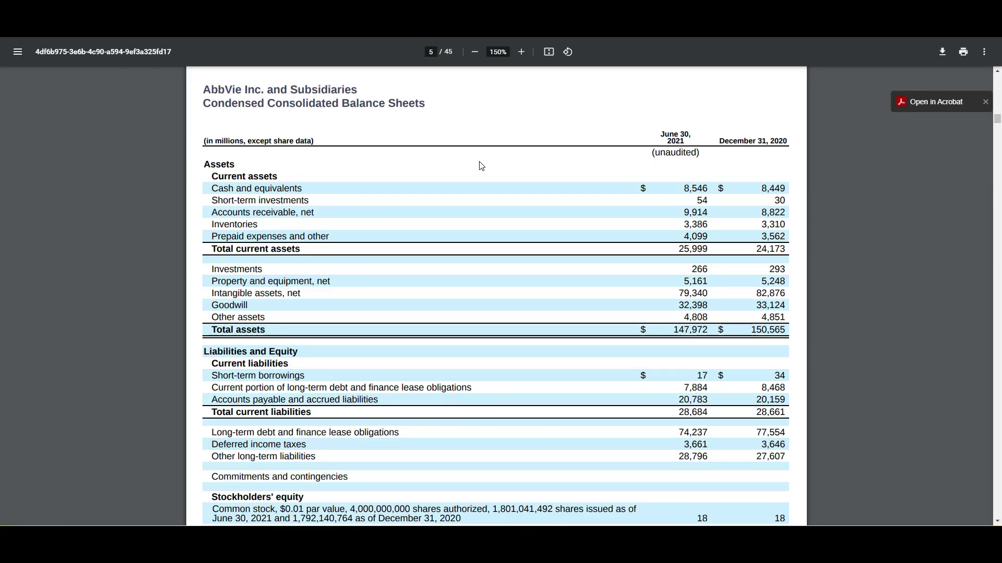
scroll(478, 164, down, 1)
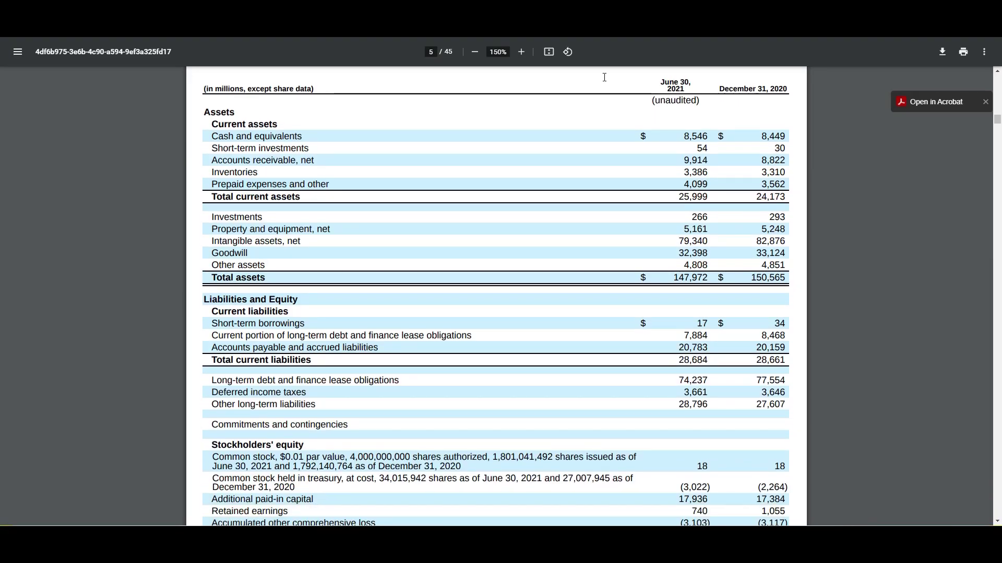
drag(593, 83, 658, 83)
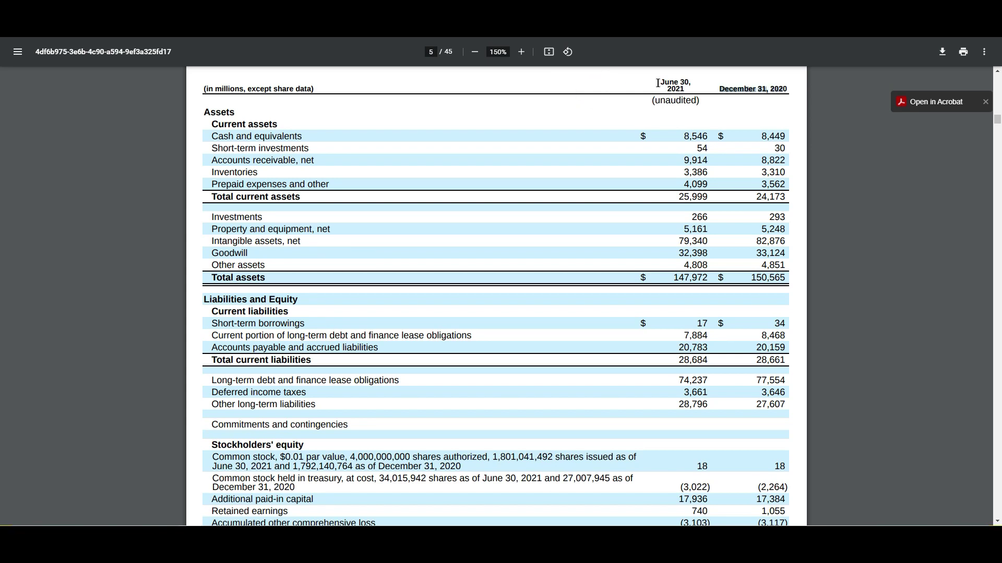
drag(538, 80, 559, 83)
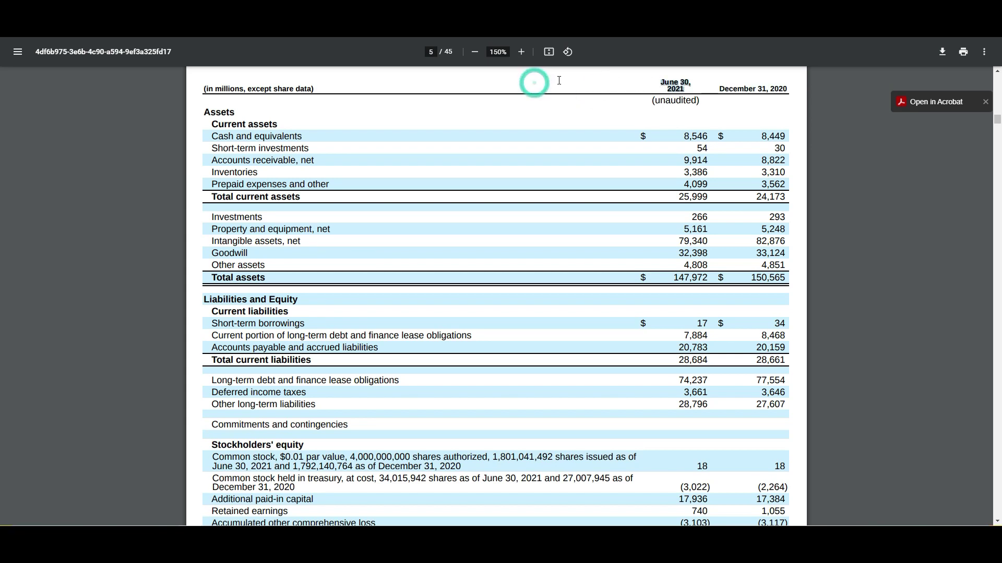
Compare AbbVie's current portion of long-term debt and other liabilities across both dates, marking the current-portion figures
scroll(583, 225, down, 1)
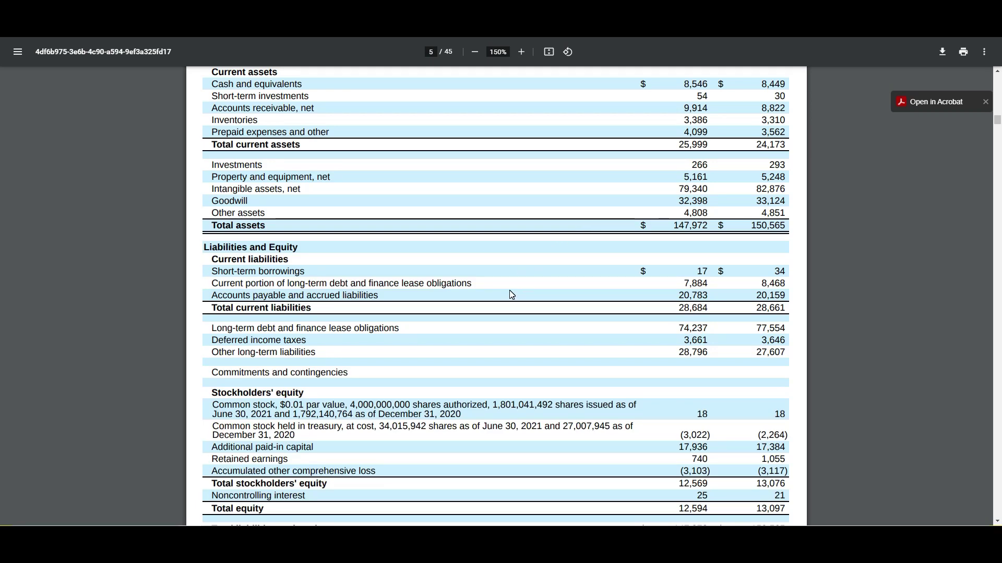
scroll(520, 293, down, 1)
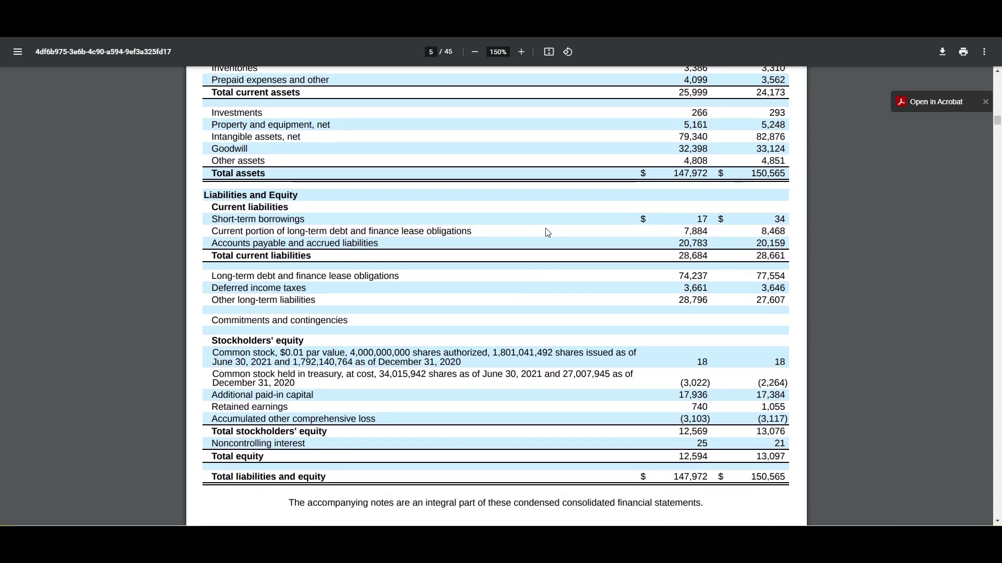
scroll(599, 246, up, 3)
scroll(631, 225, down, 1)
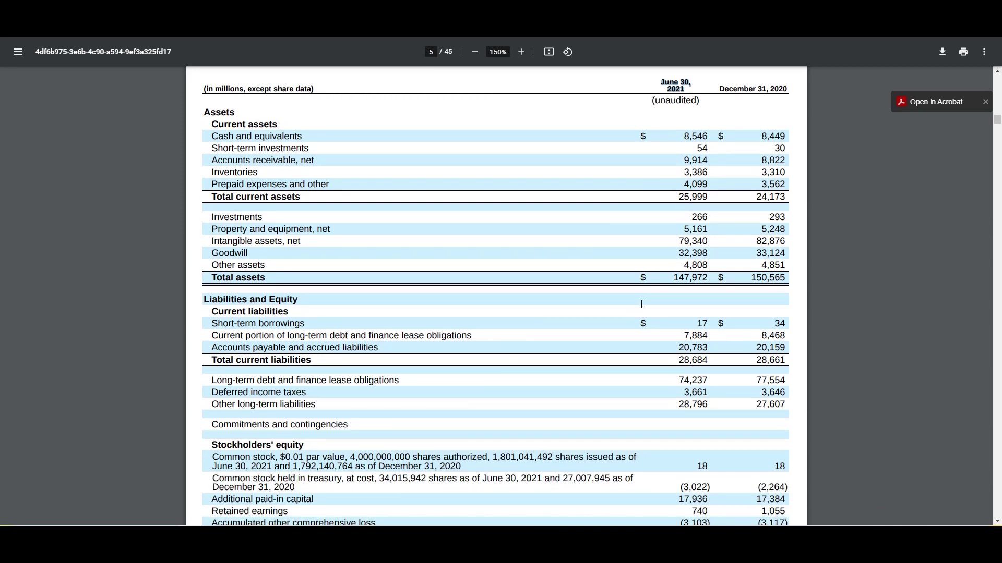
double_click(635, 323)
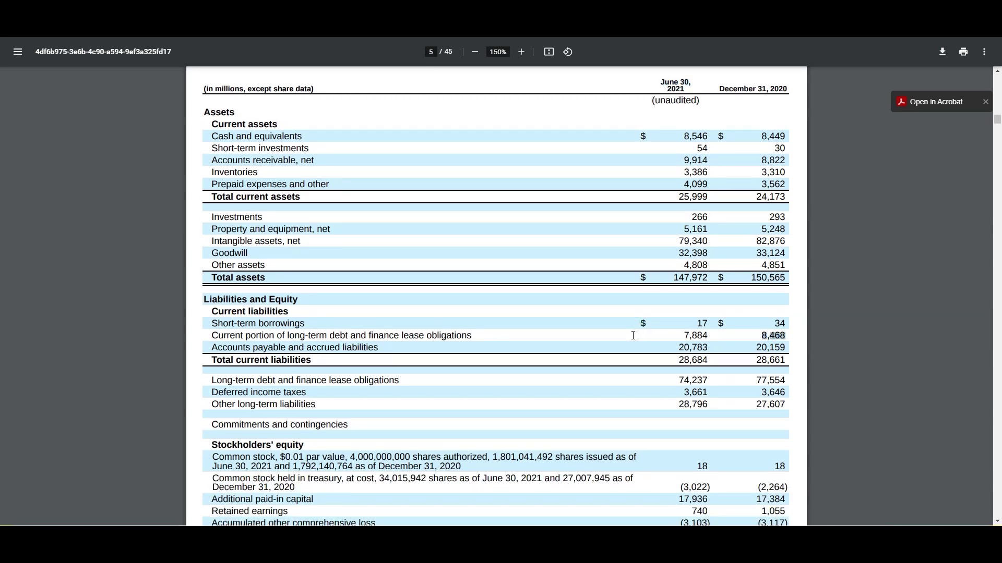
drag(557, 327, 557, 335)
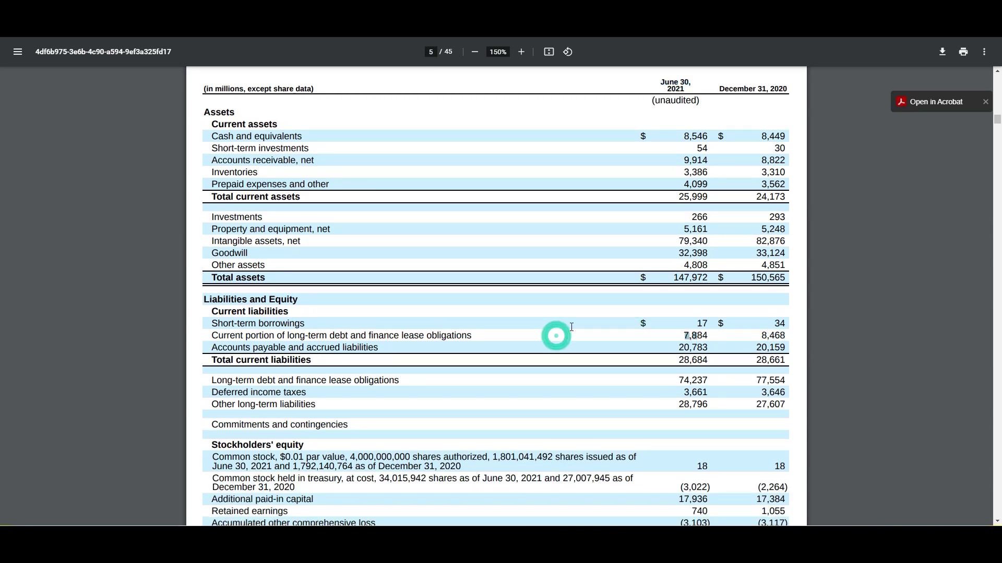
scroll(589, 330, down, 1)
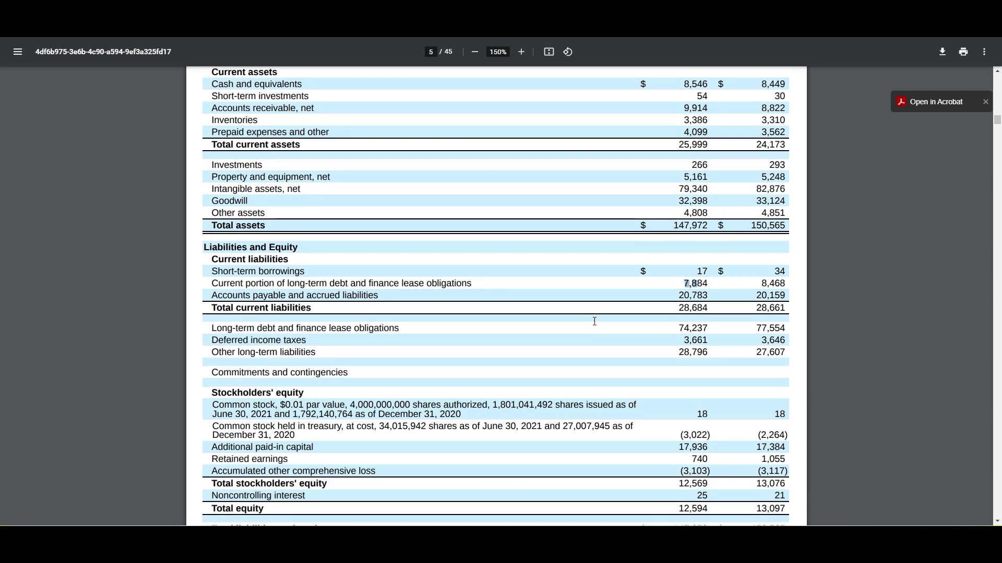
scroll(595, 321, down, 1)
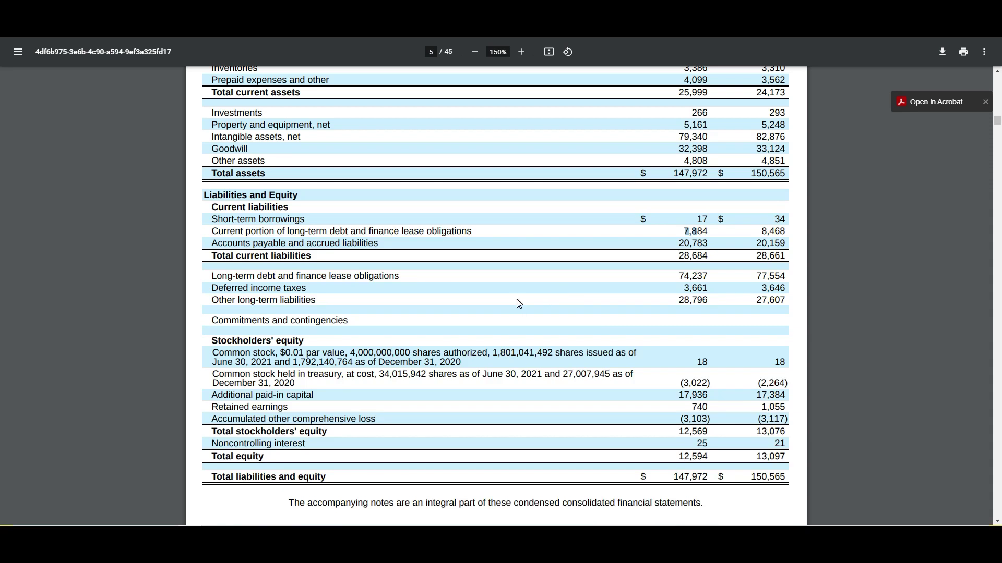
Compare AbbVie's long-term debt and finance lease obligations at June 30, 2021 and December 31, 2020, marking the balance sheet figures
scroll(522, 303, down, 2)
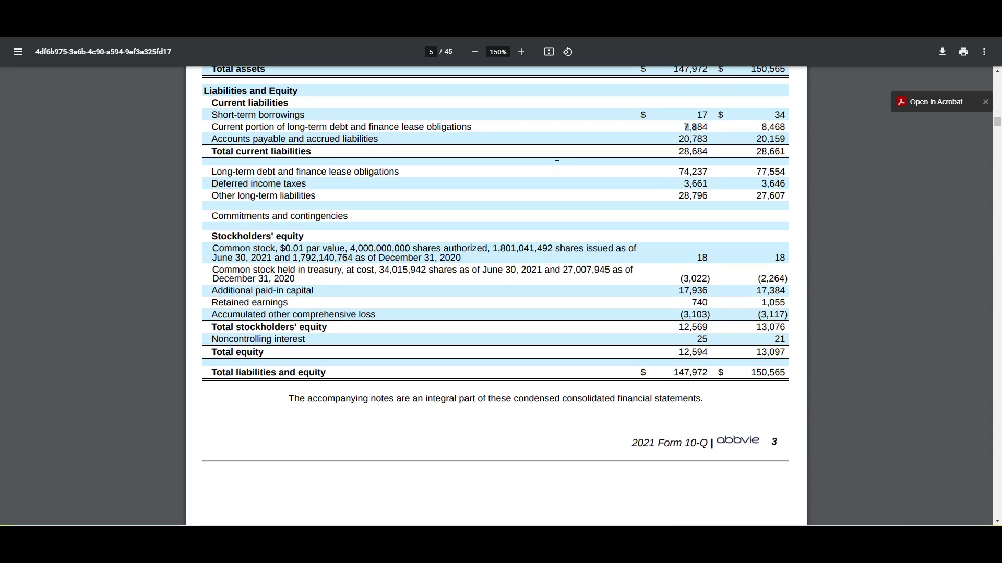
drag(555, 163, 579, 165)
click(614, 168)
drag(633, 163, 657, 163)
click(592, 162)
Go to the Condensed Consolidated Statements of Cash Flows and mark the 2021 and 2020 repayments of long-term debt and finance lease obligations
scroll(349, 372, down, 20)
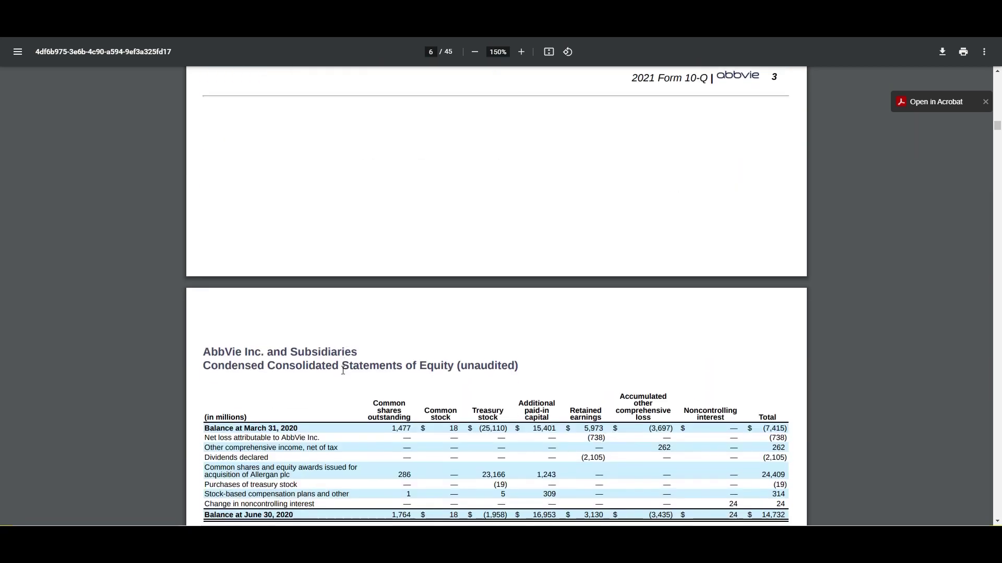
scroll(349, 372, down, 12)
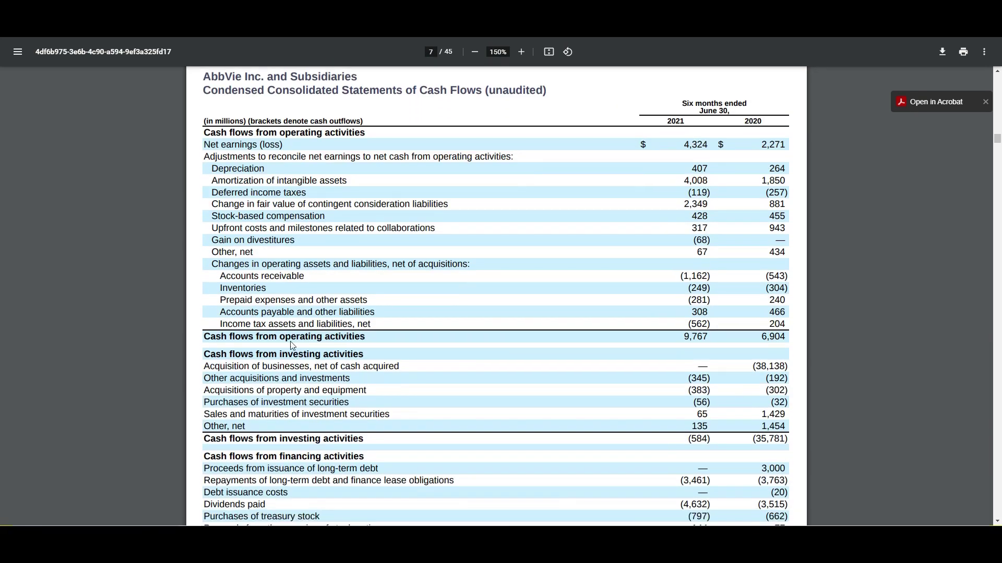
scroll(229, 261, down, 1)
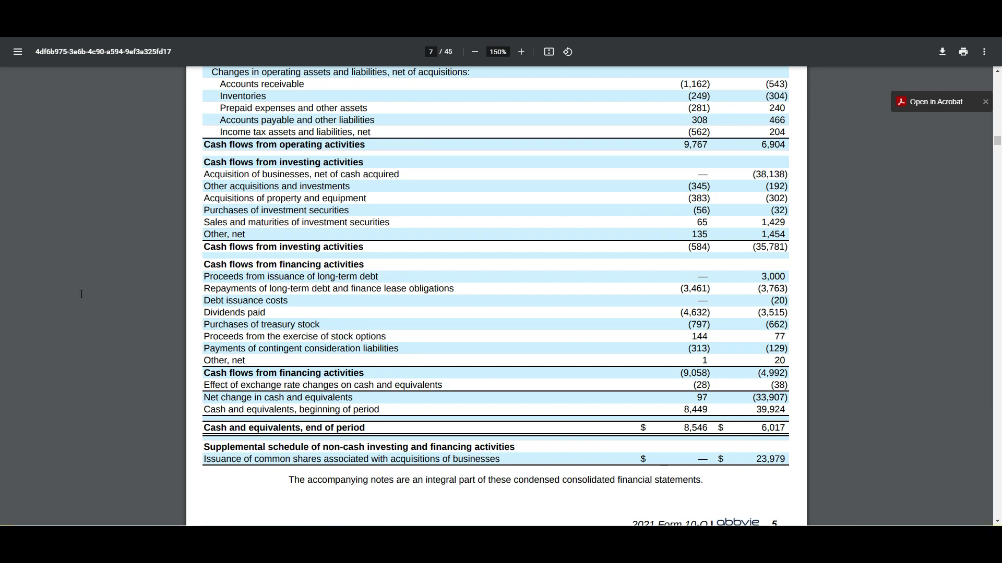
drag(77, 280, 455, 284)
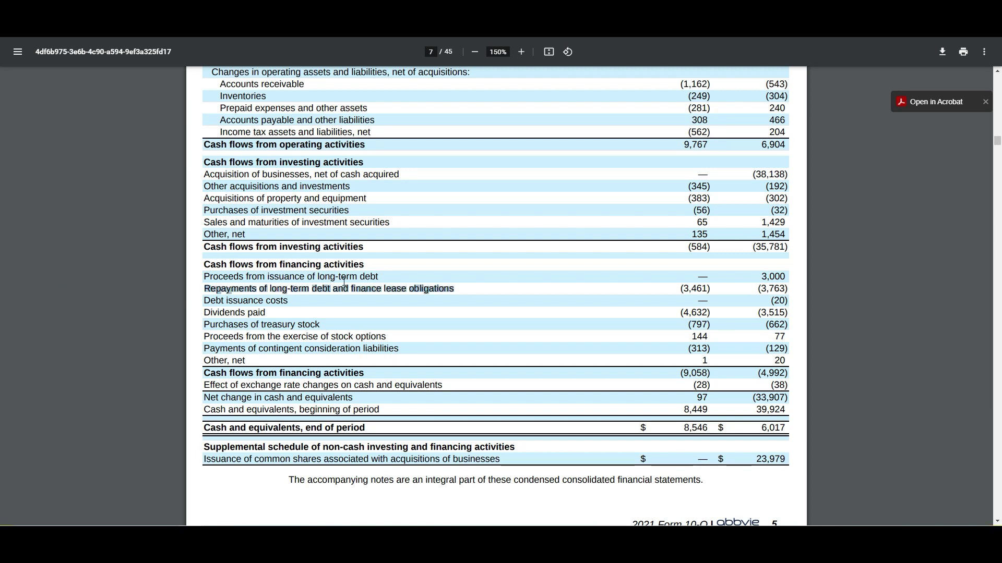
click(559, 281)
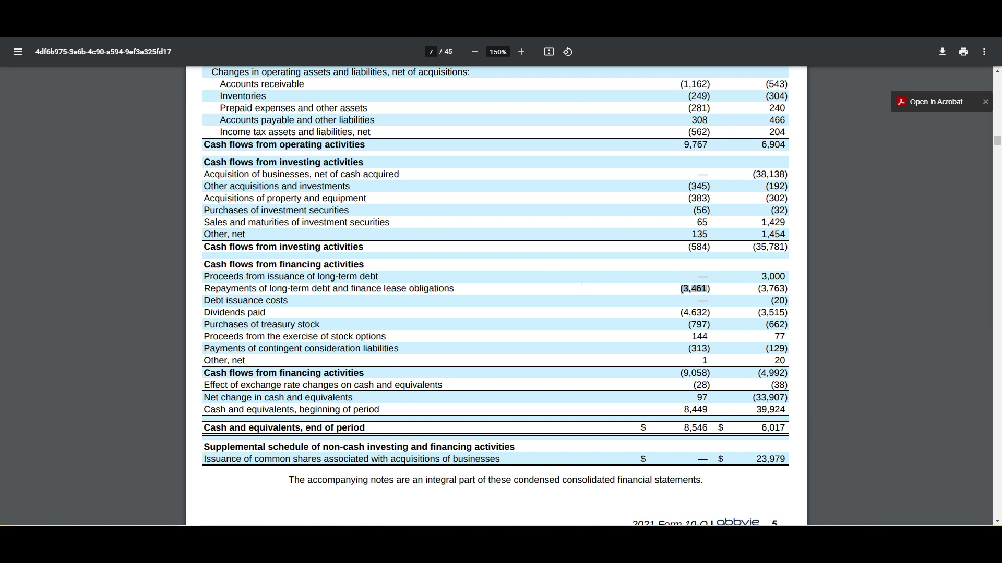
click(598, 280)
click(571, 281)
drag(634, 281, 660, 283)
drag(561, 302, 568, 293)
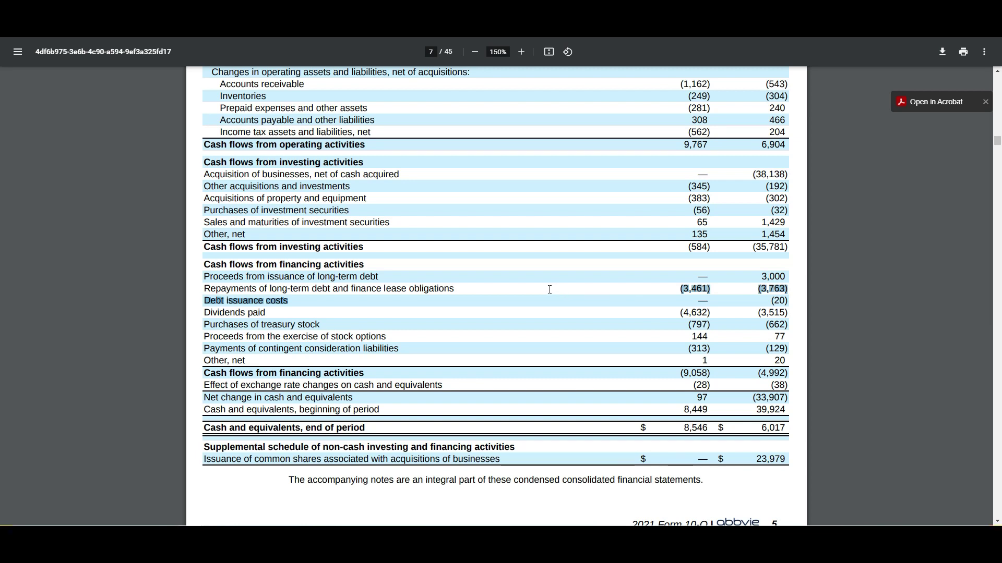
Mark the 2020 proceeds from issuance of long-term debt under financing activities, then clear the marking
drag(636, 275, 659, 270)
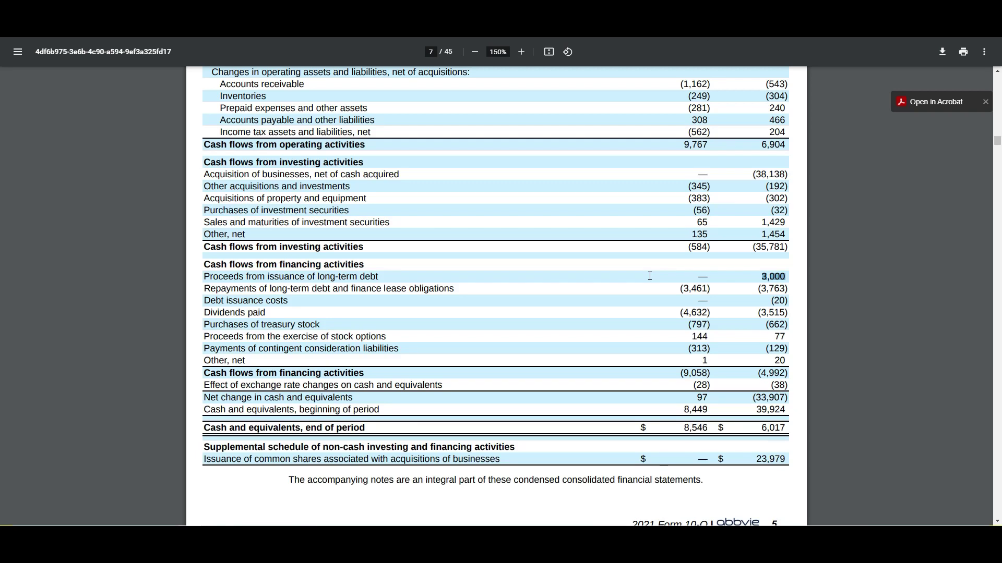
click(573, 275)
click(559, 285)
Return to the balance sheet on page 5 and mark the June 30, 2021 long-term debt and finance lease obligations
scroll(512, 286, up, 2)
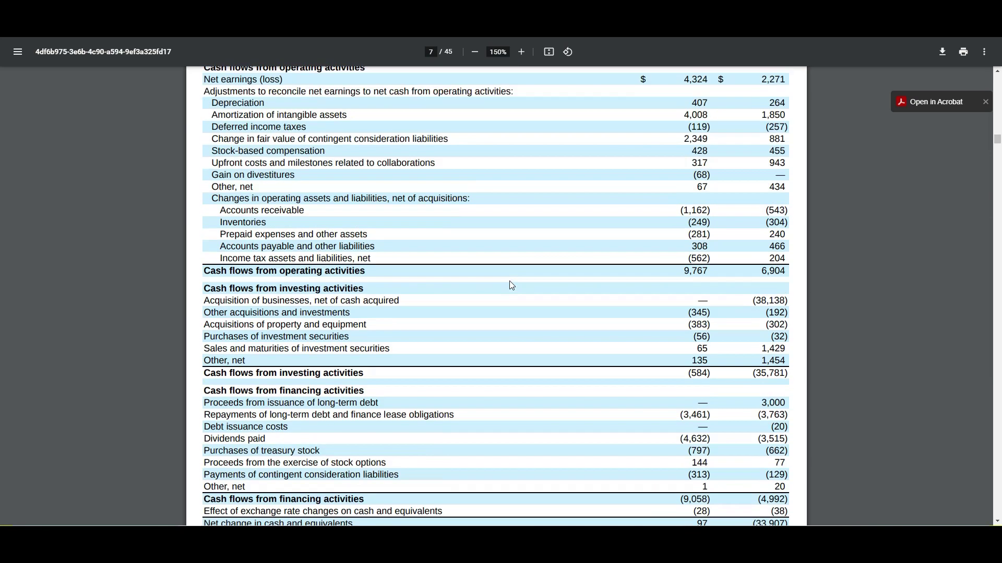
scroll(511, 286, up, 2)
scroll(511, 286, up, 15)
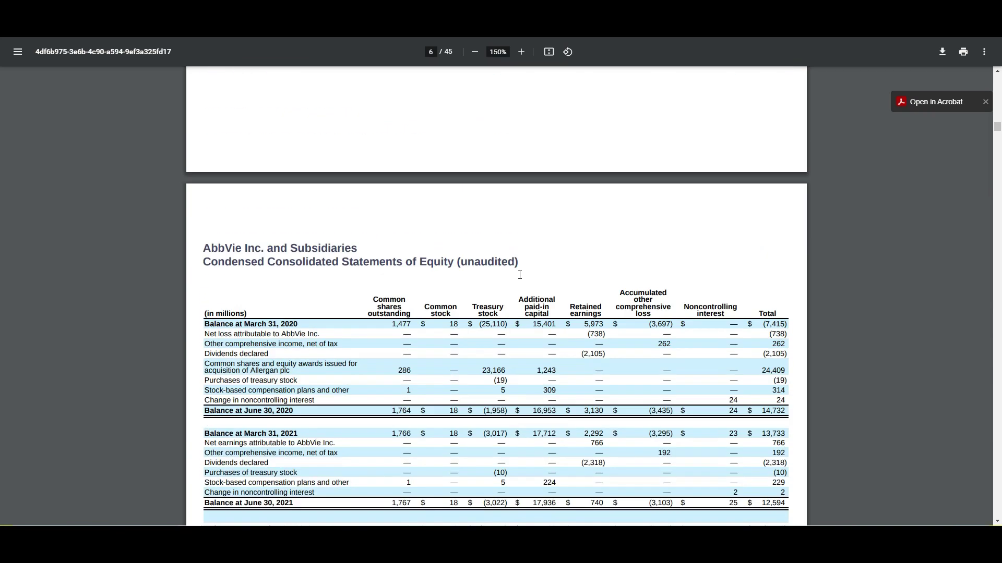
scroll(520, 275, up, 1)
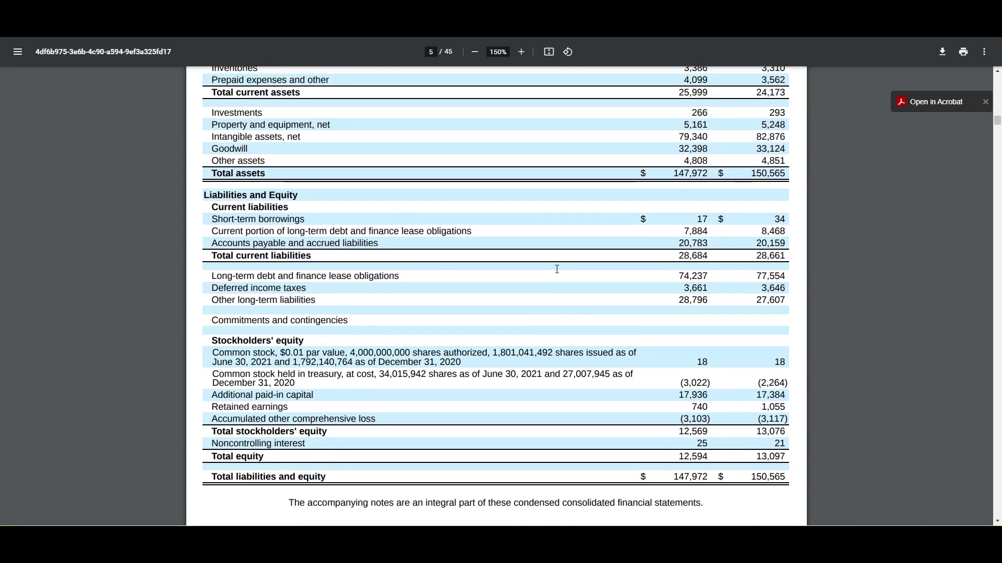
double_click(555, 277)
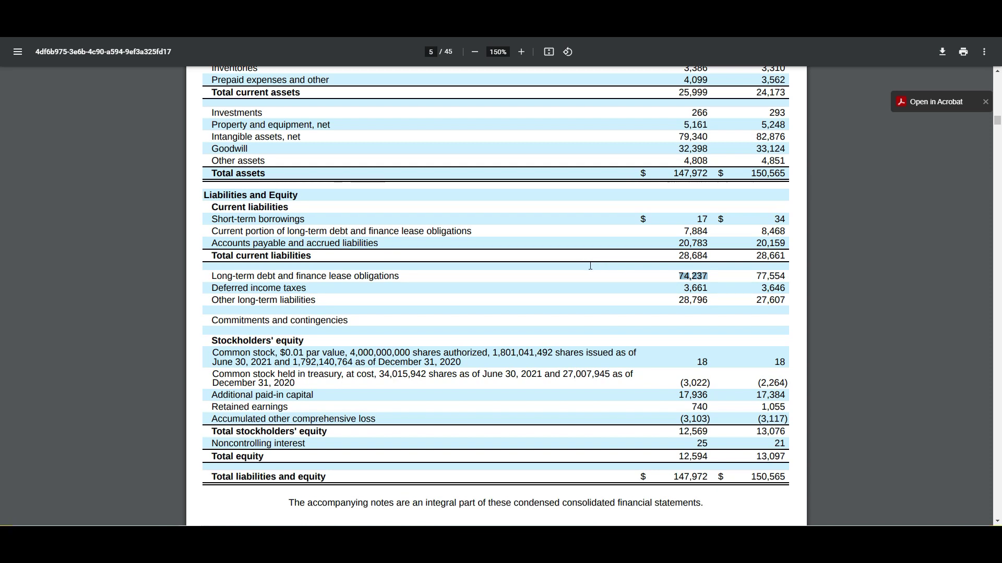
click(554, 238)
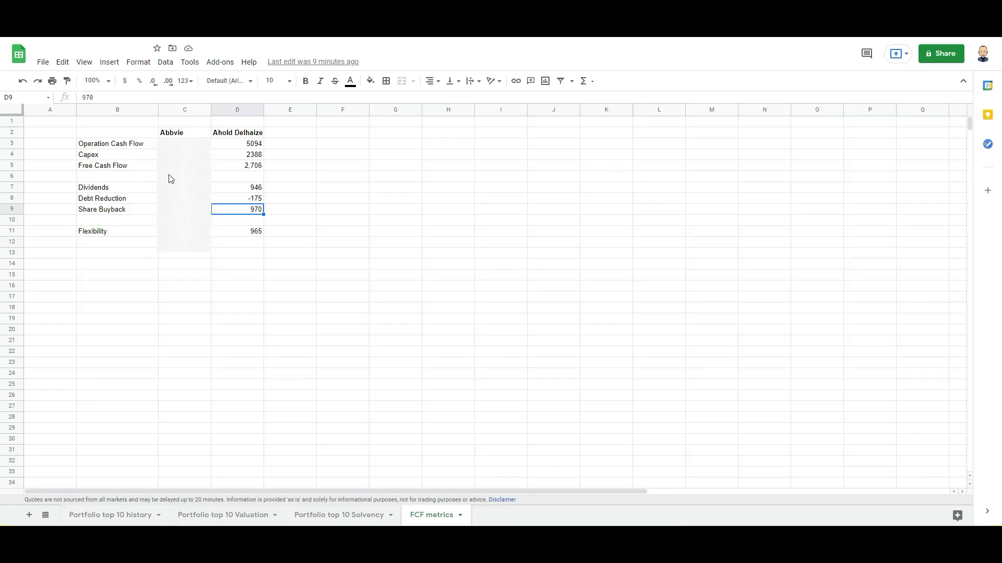
Switch to the FCF metrics sheet in Google Sheets, delete the image covering the Abbvie column and select its Operation Cash Flow
click(59, 161)
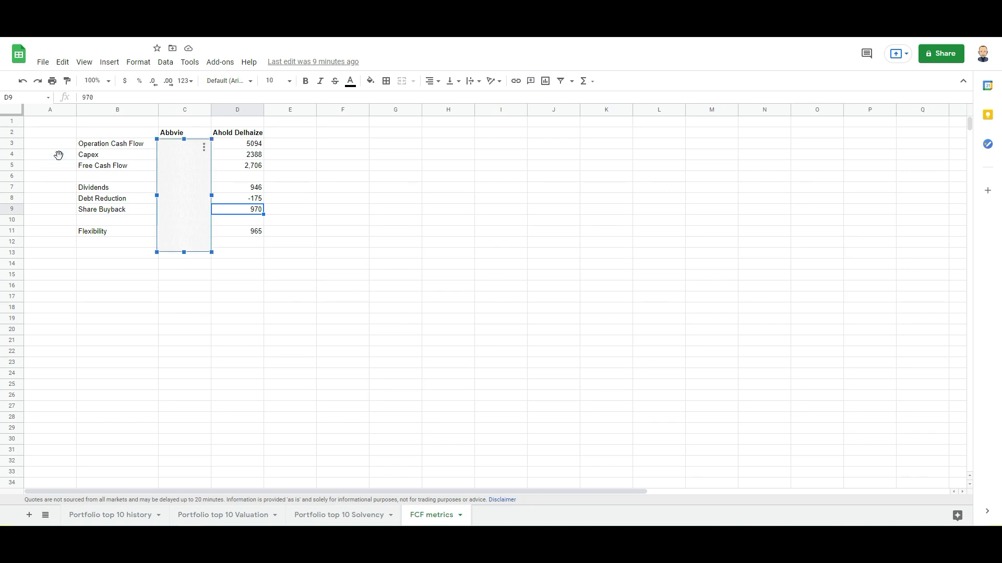
key(Delete)
click(59, 143)
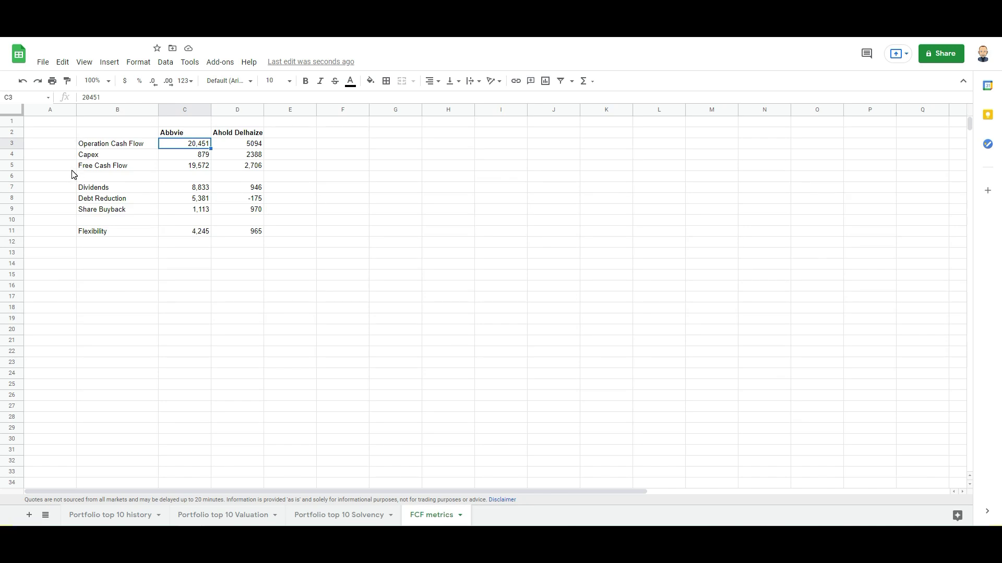
Step through Abbvie's metrics from Capex to Share Buyback, marking the buyback label with its value, and check the Flexibility formula
key(Down)
key(Down)
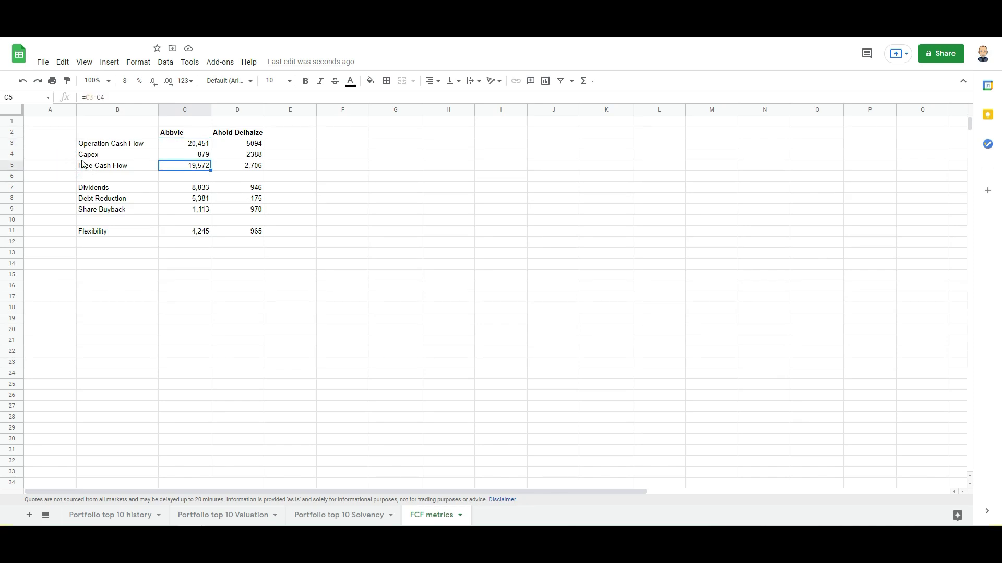
key(Down)
key(Down)
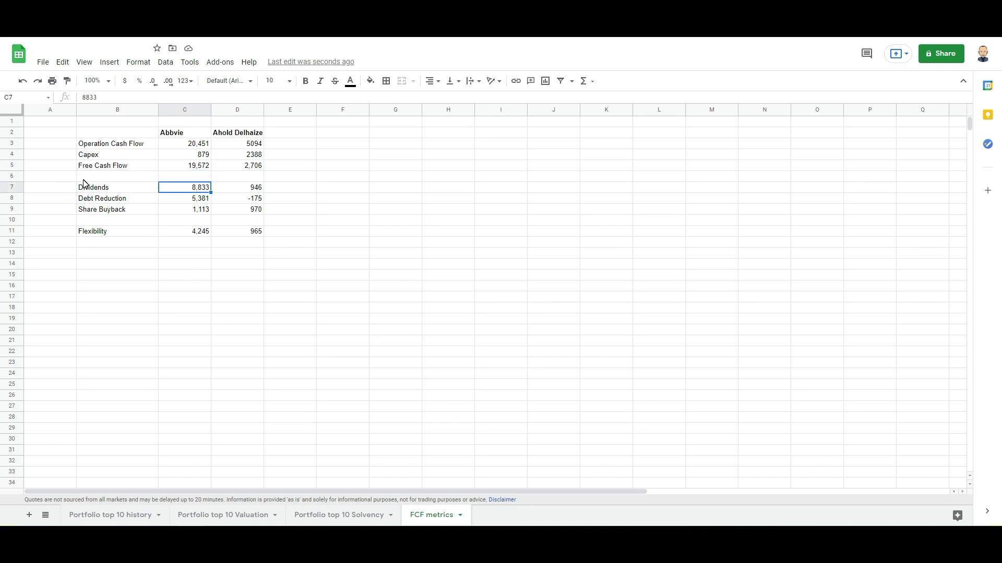
key(Down)
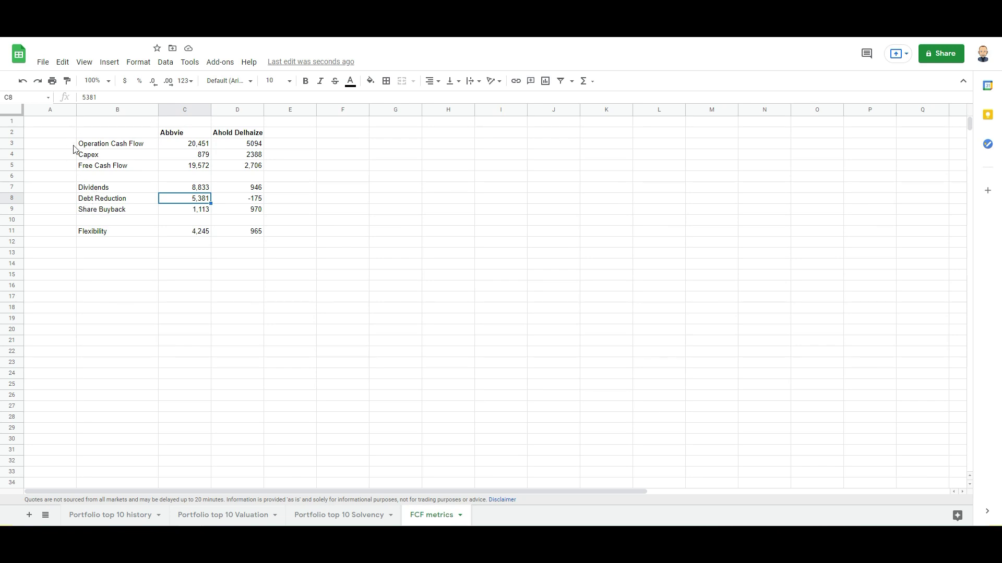
key(Down)
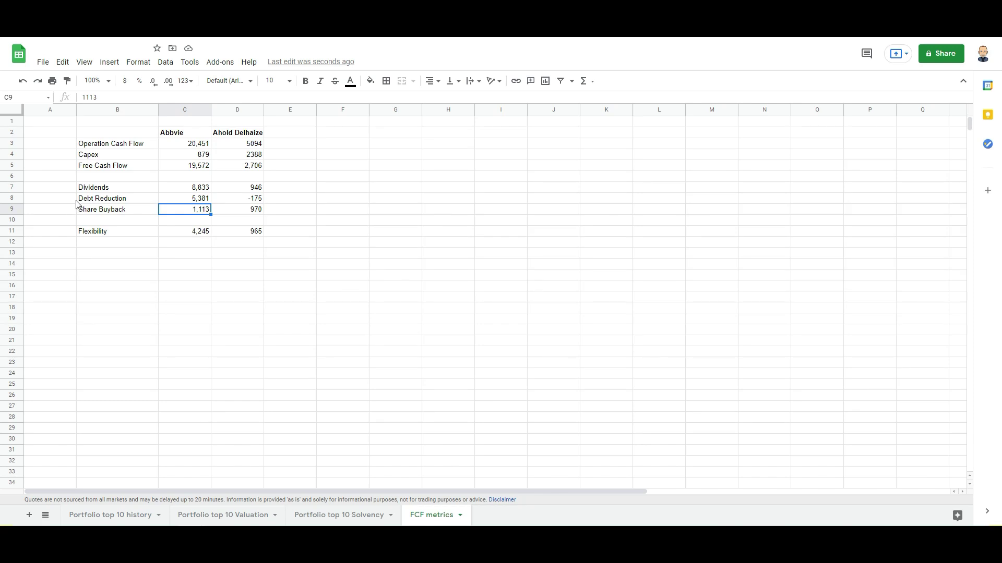
click(80, 208)
key(shift+Right)
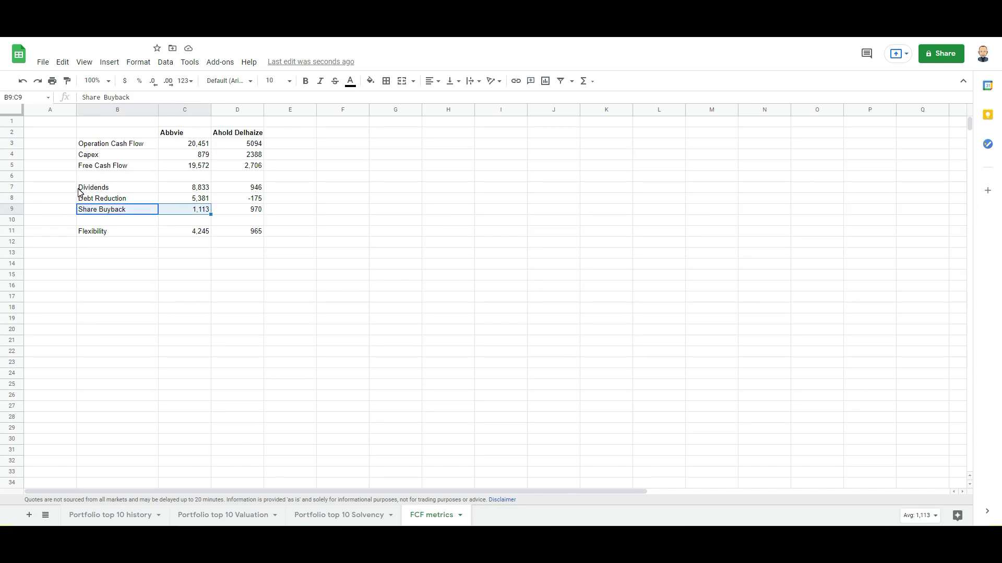
click(73, 231)
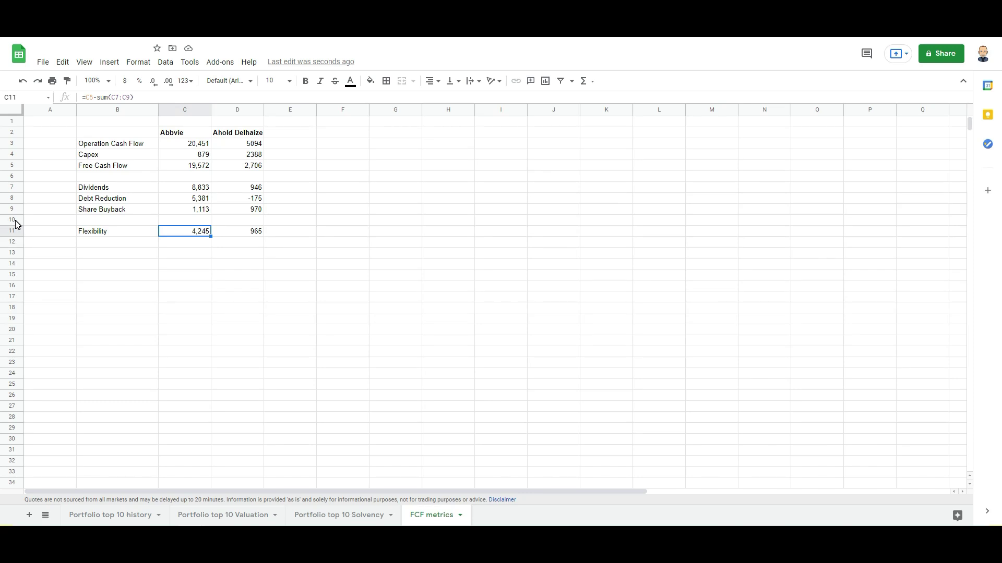
Review Abbvie's column back up from Flexibility to its heading and reselect the Debt Reduction value
key(Up)
key(Up)
key(Up)
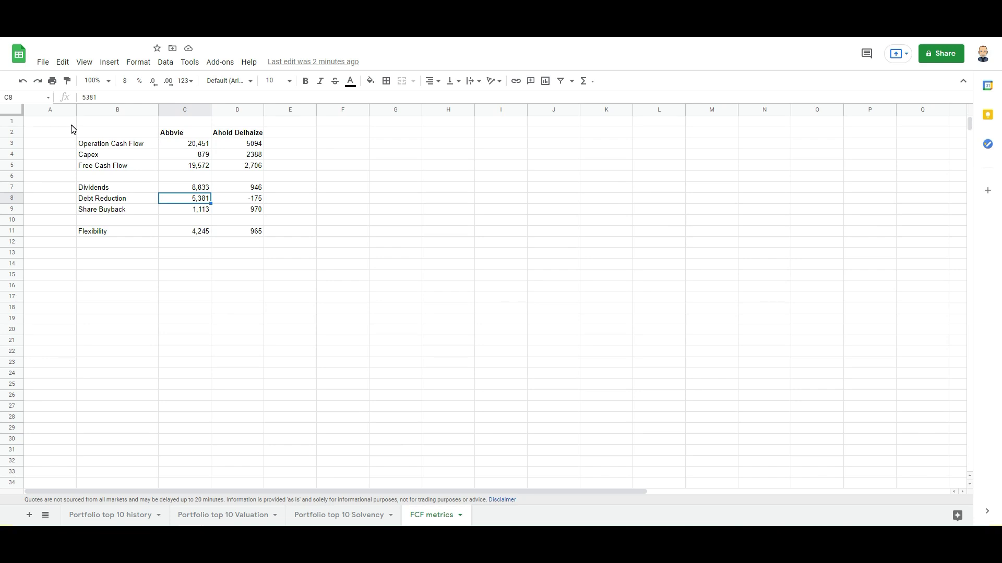
key(Up)
key(Up)
key(Up)
key(Up)
key(Up)
key(Up)
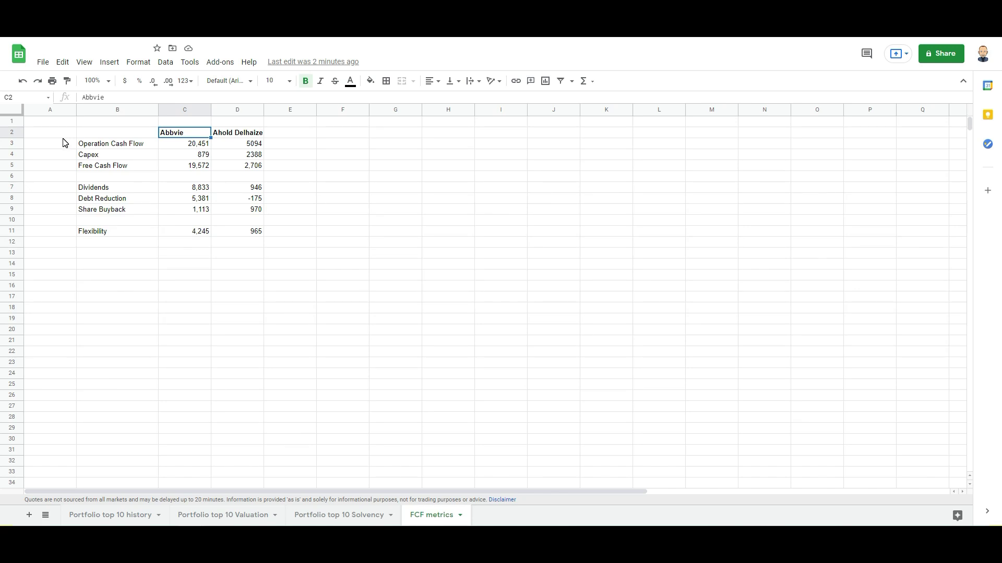
click(73, 194)
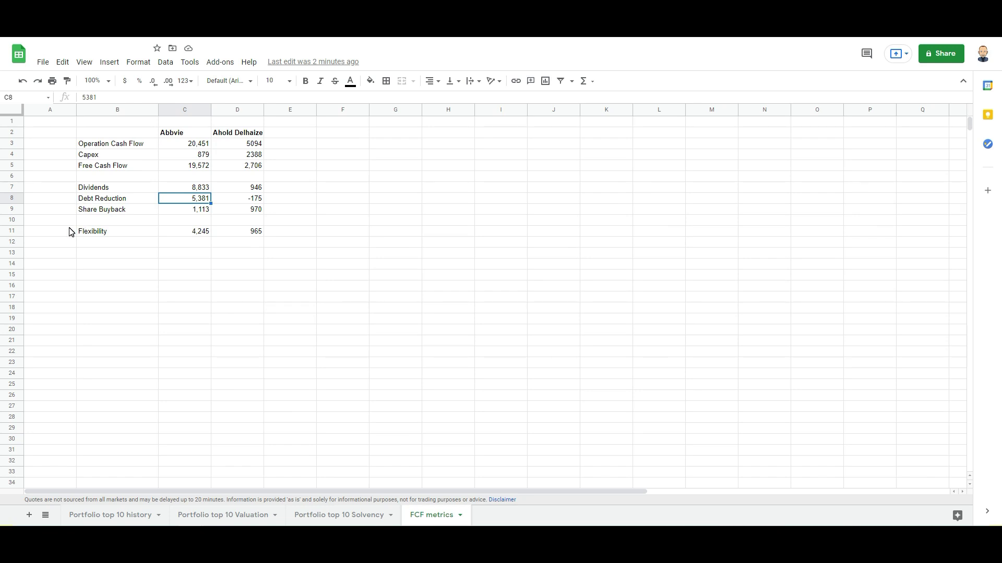
Open the Portfolio top 10 Solvency sheet and select AbbVie's entire row to review its solvency ratings
click(313, 516)
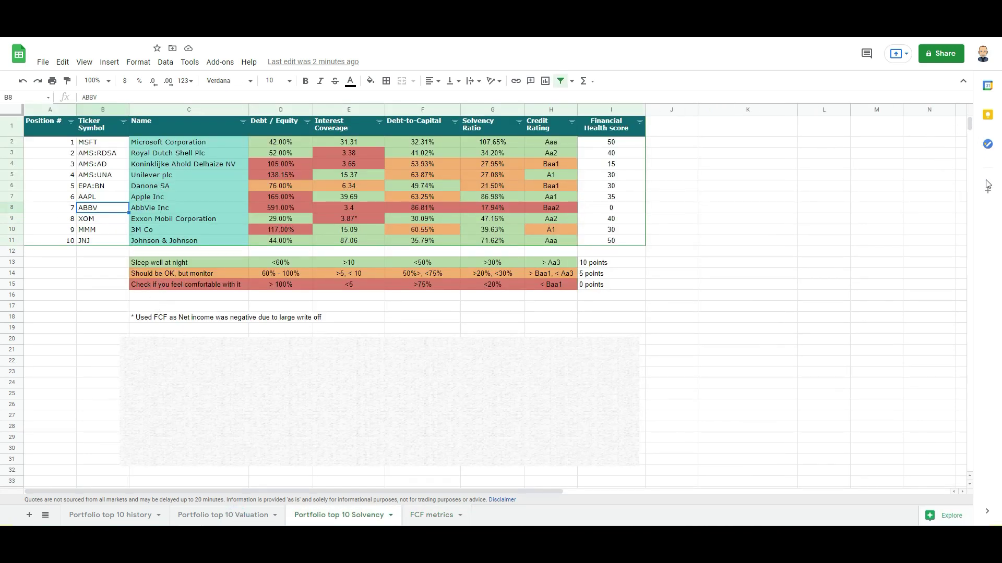
key(shift+space)
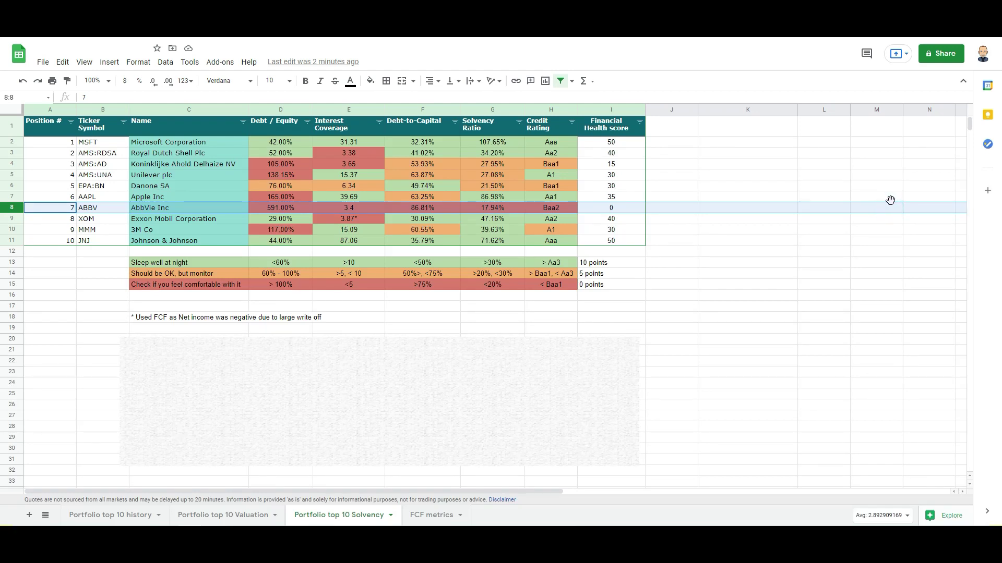
drag(889, 199, 890, 185)
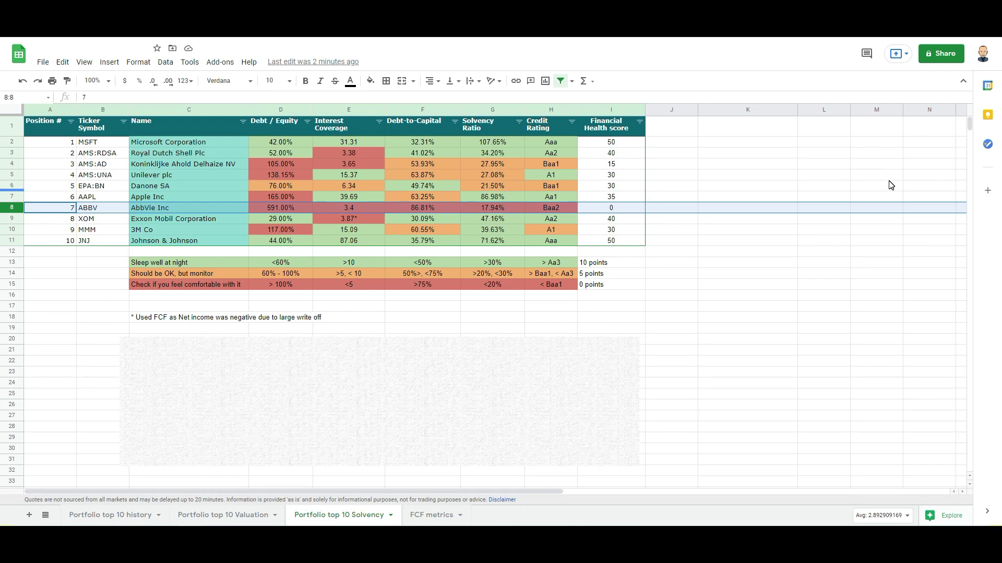